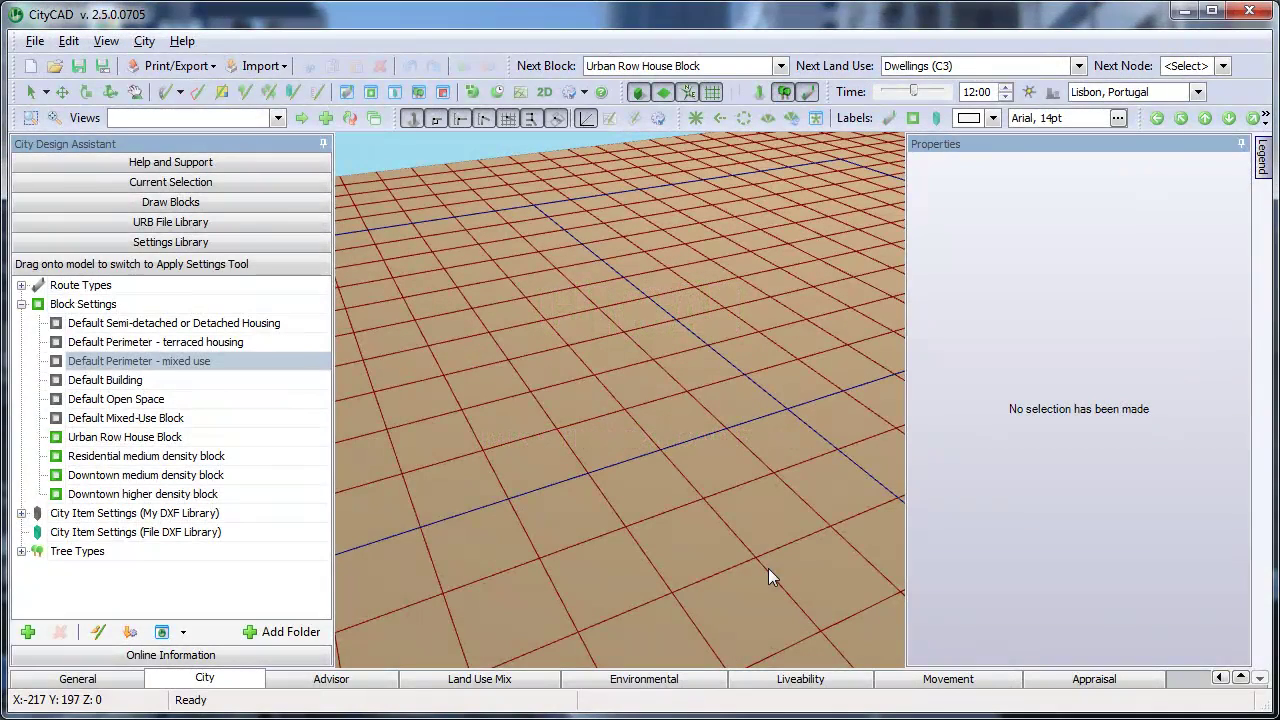
# Step: Start a DXF 3D City Items import from the Import menu
pyautogui.click(260, 66)
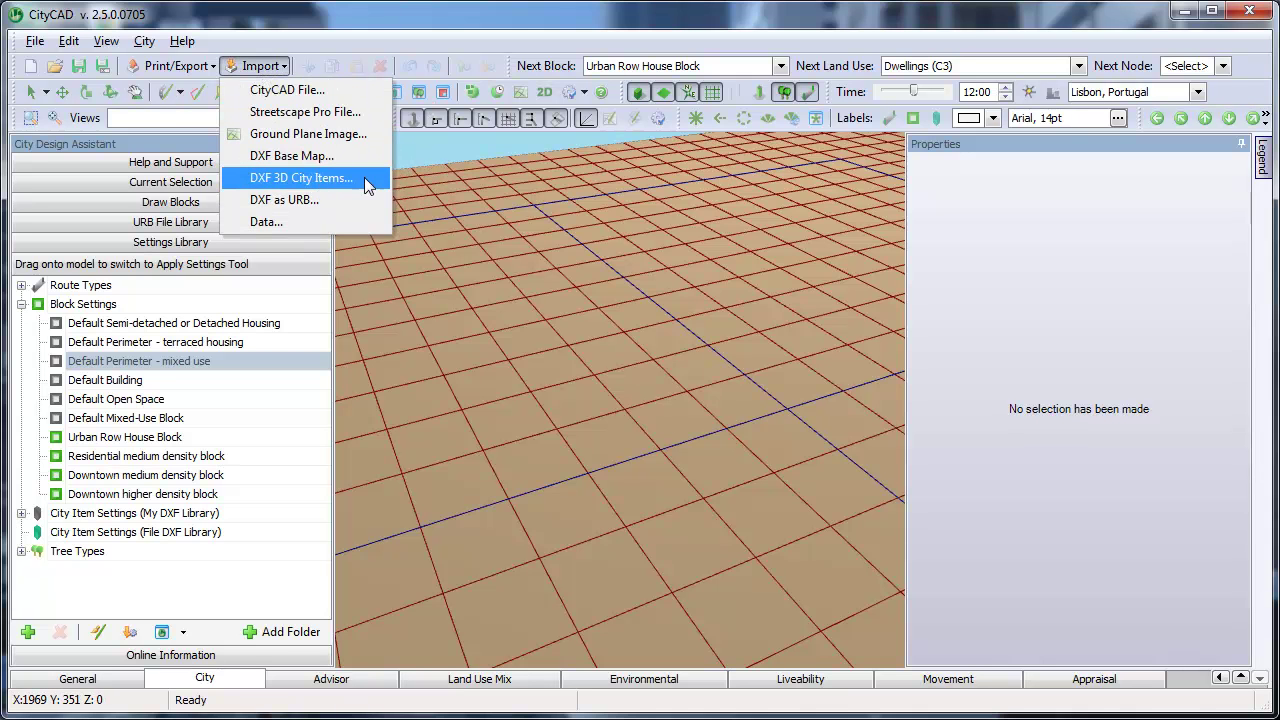
pyautogui.click(367, 177)
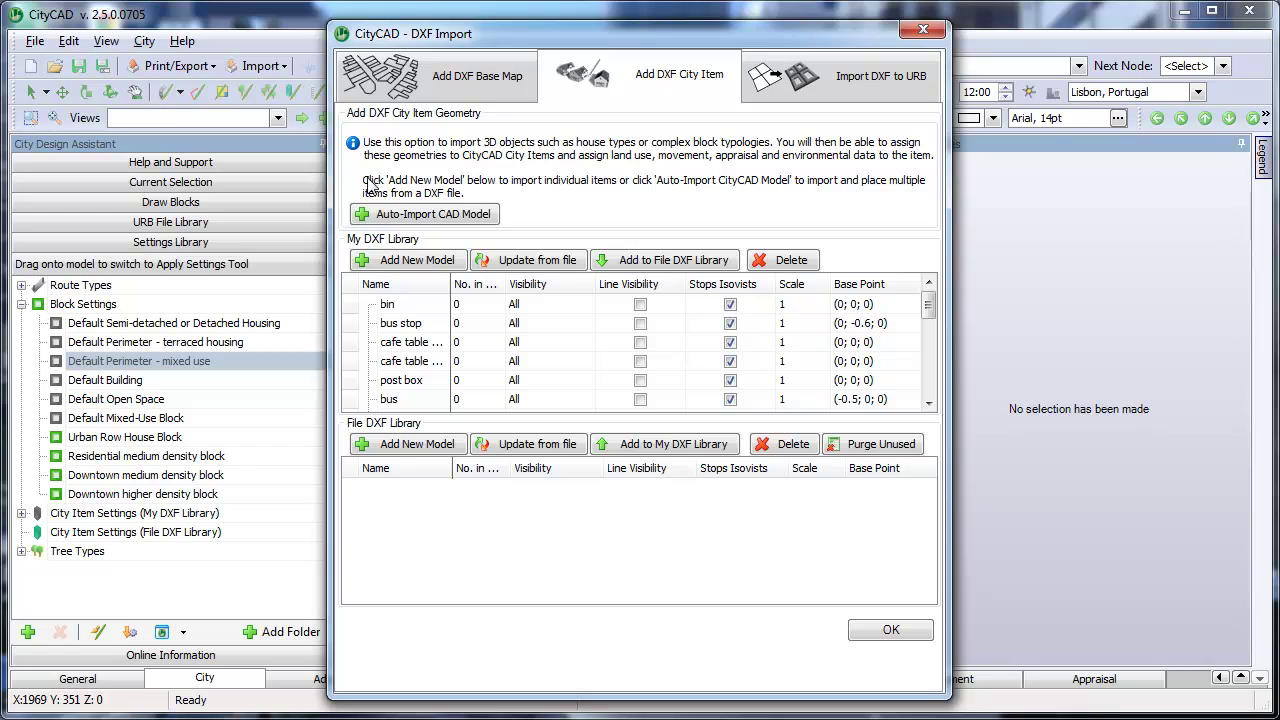
# Step: Choose Auto-Import CAD Model and select context.dxf in the CityCAD Tutorials folder
pyautogui.click(458, 216)
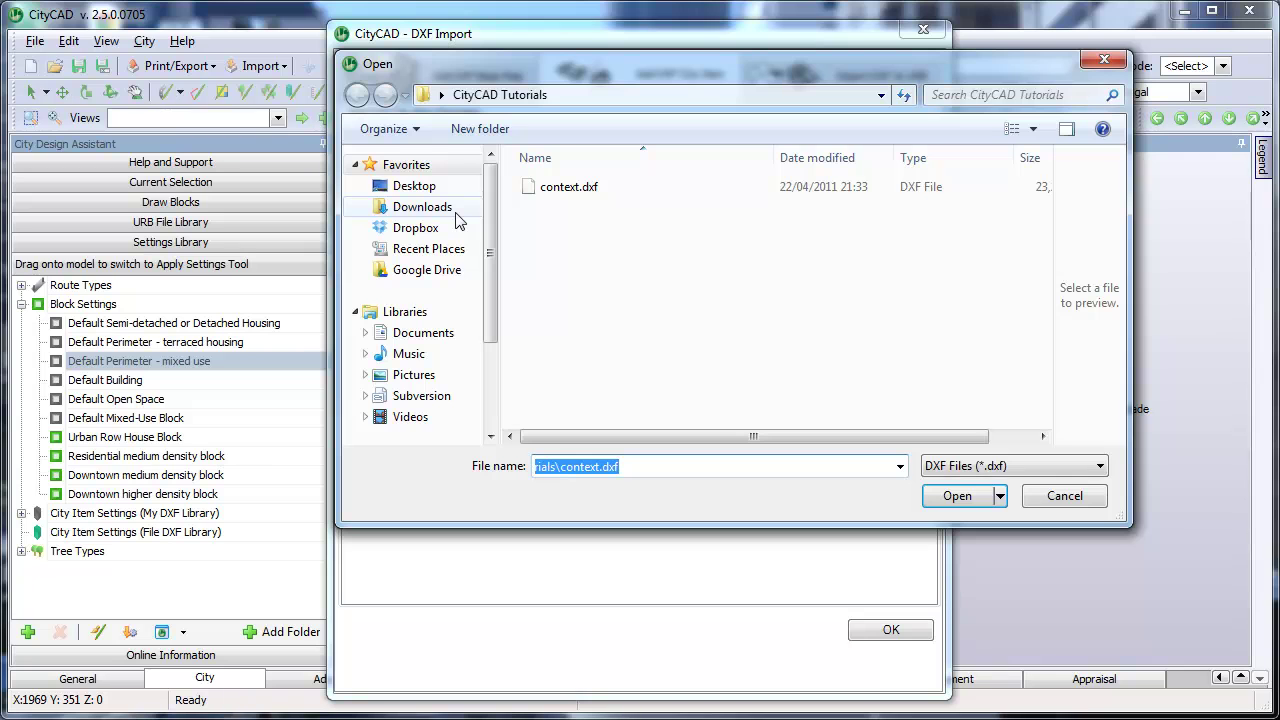
pyautogui.click(594, 190)
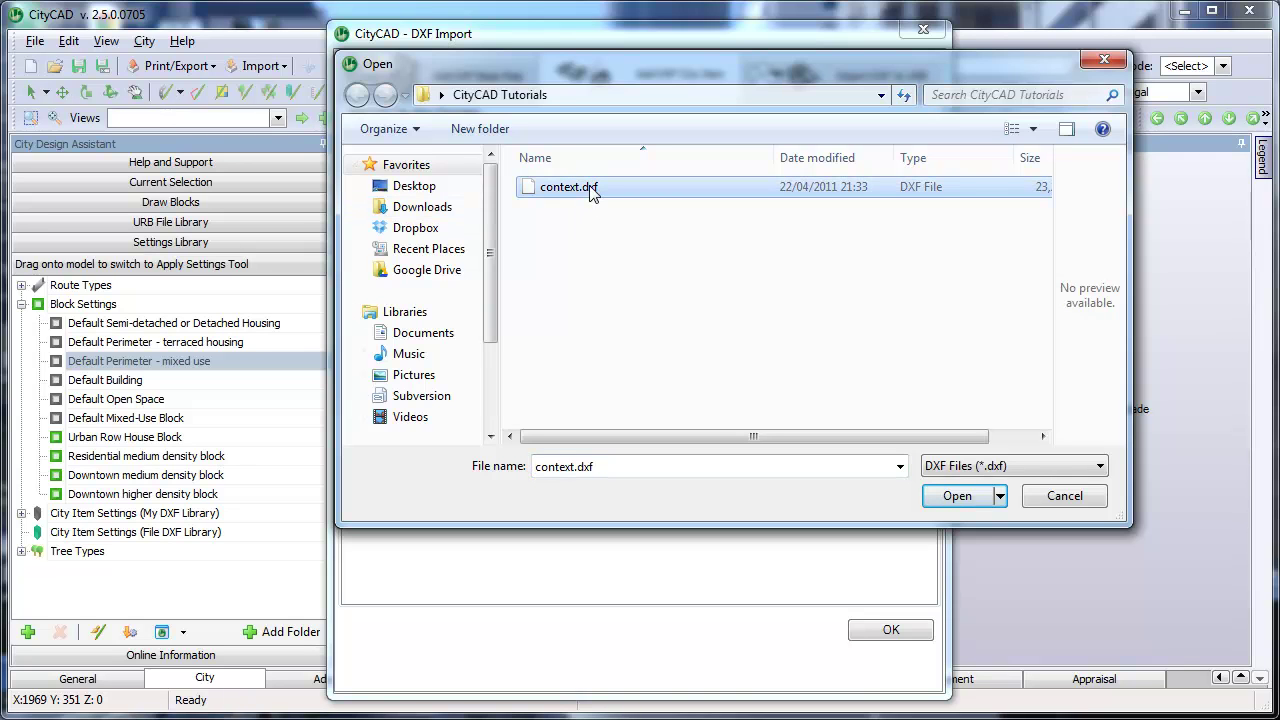
# Step: Open context.dxf with all layers except ROUTE_CENTRELINES selected, leaving 34201 importable elements
pyautogui.click(938, 495)
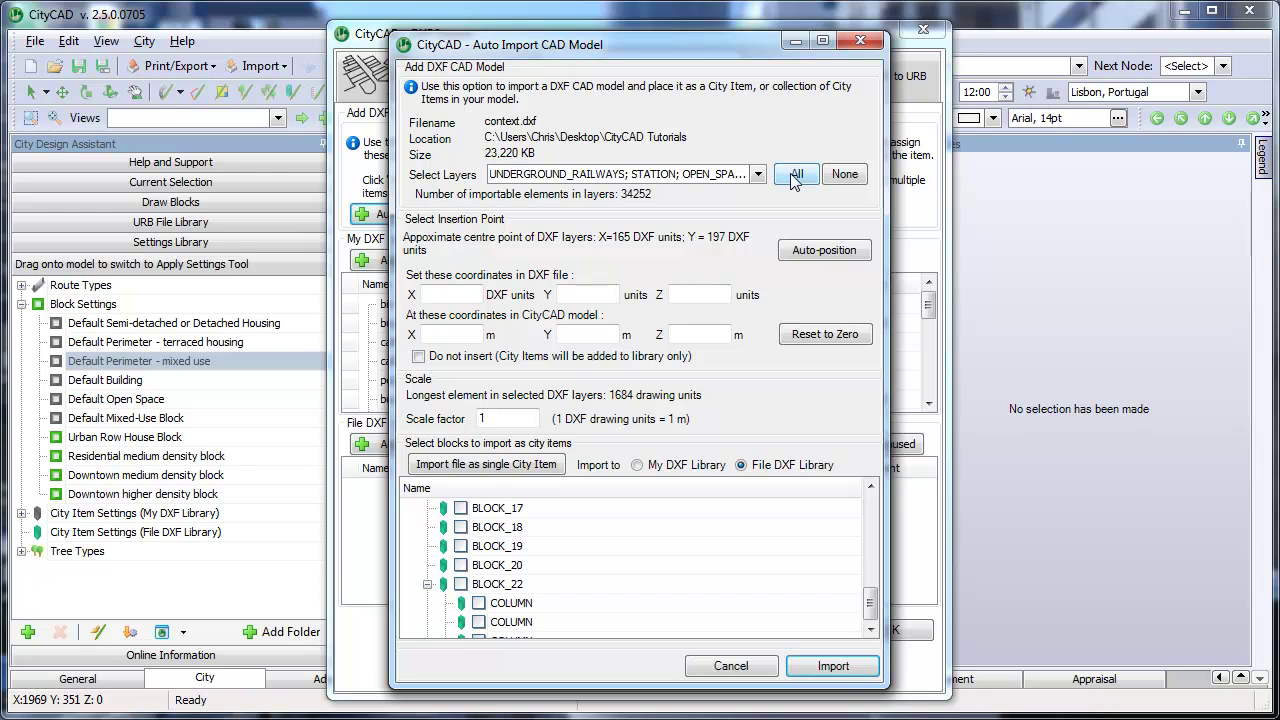
pyautogui.click(795, 176)
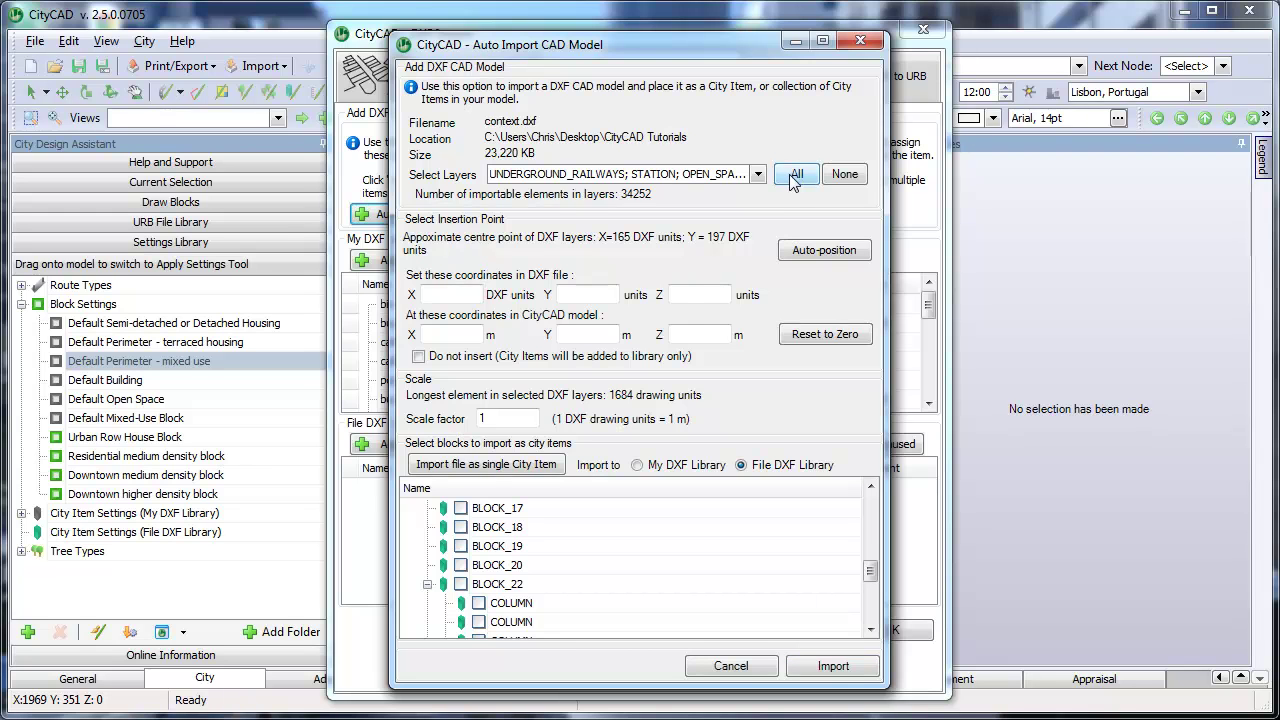
pyautogui.click(758, 176)
pyautogui.moveTo(680, 222); pyautogui.dragTo(678, 235)
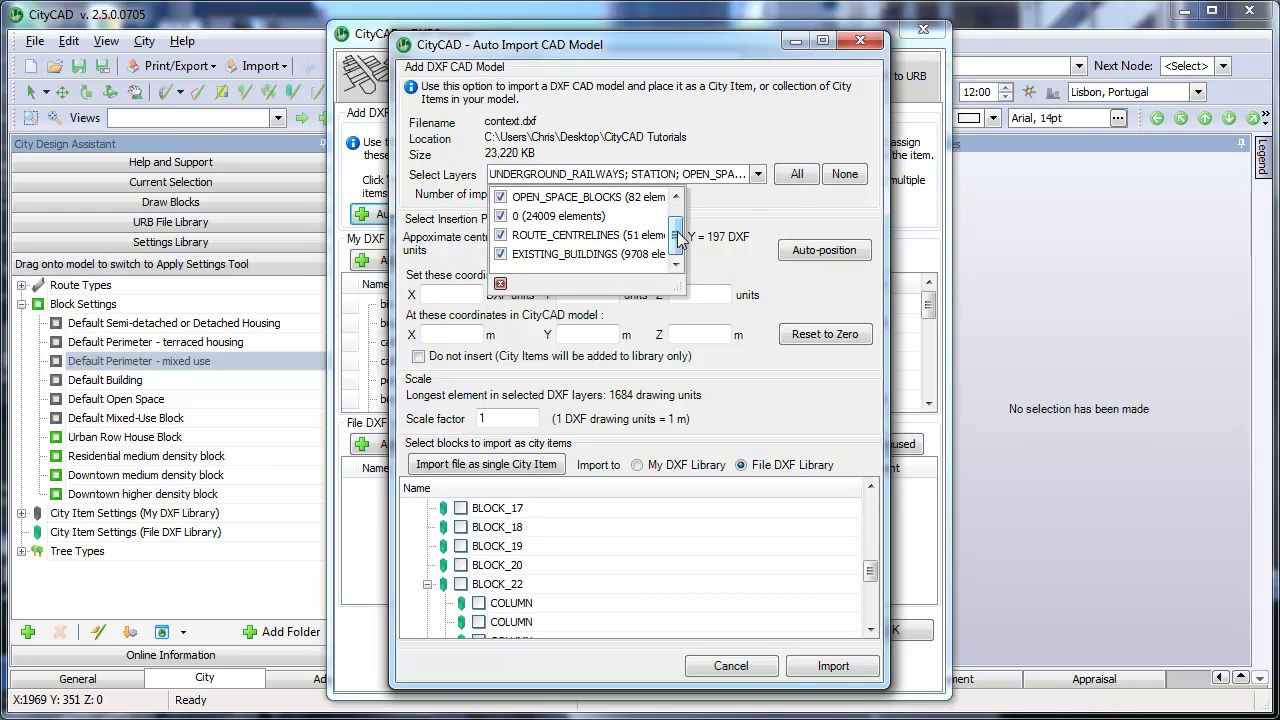
pyautogui.click(755, 204)
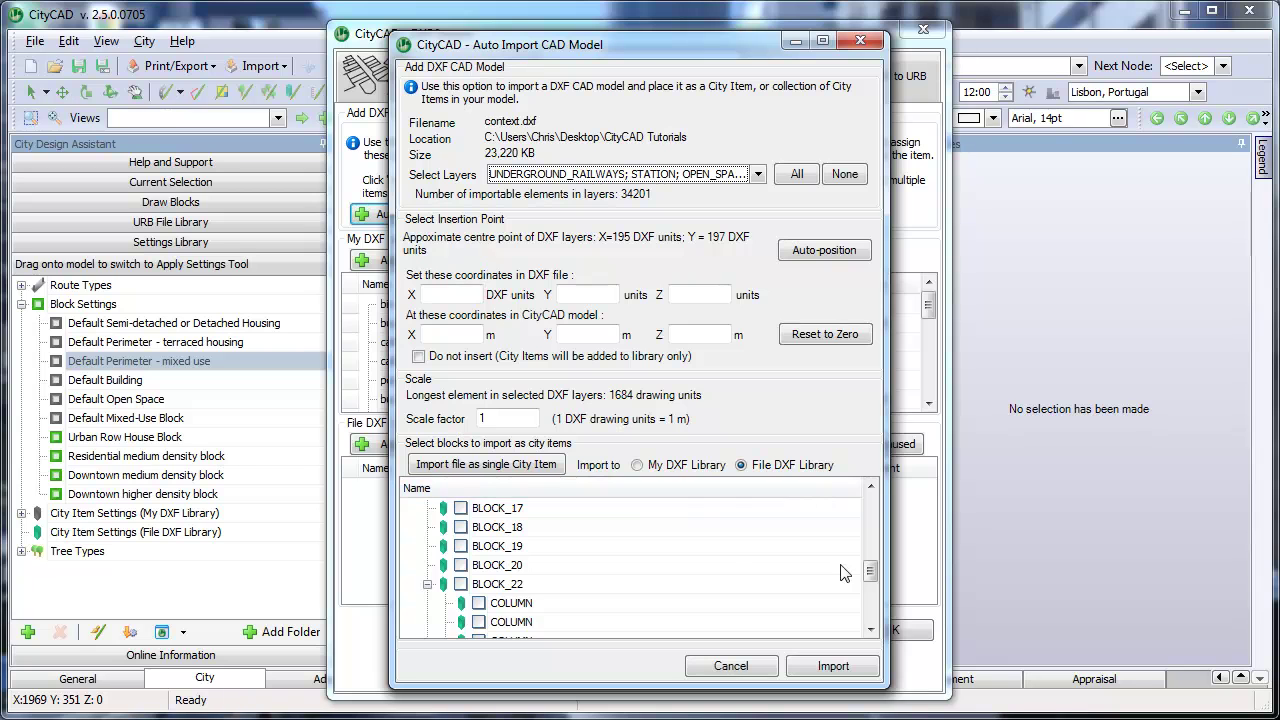
# Step: Tick HIGH_SPEED_LINE, TUBE_LINE, every BLOCK_1 to BLOCK_22 and Other geometry for import
pyautogui.moveTo(871, 572); pyautogui.dragTo(869, 490)
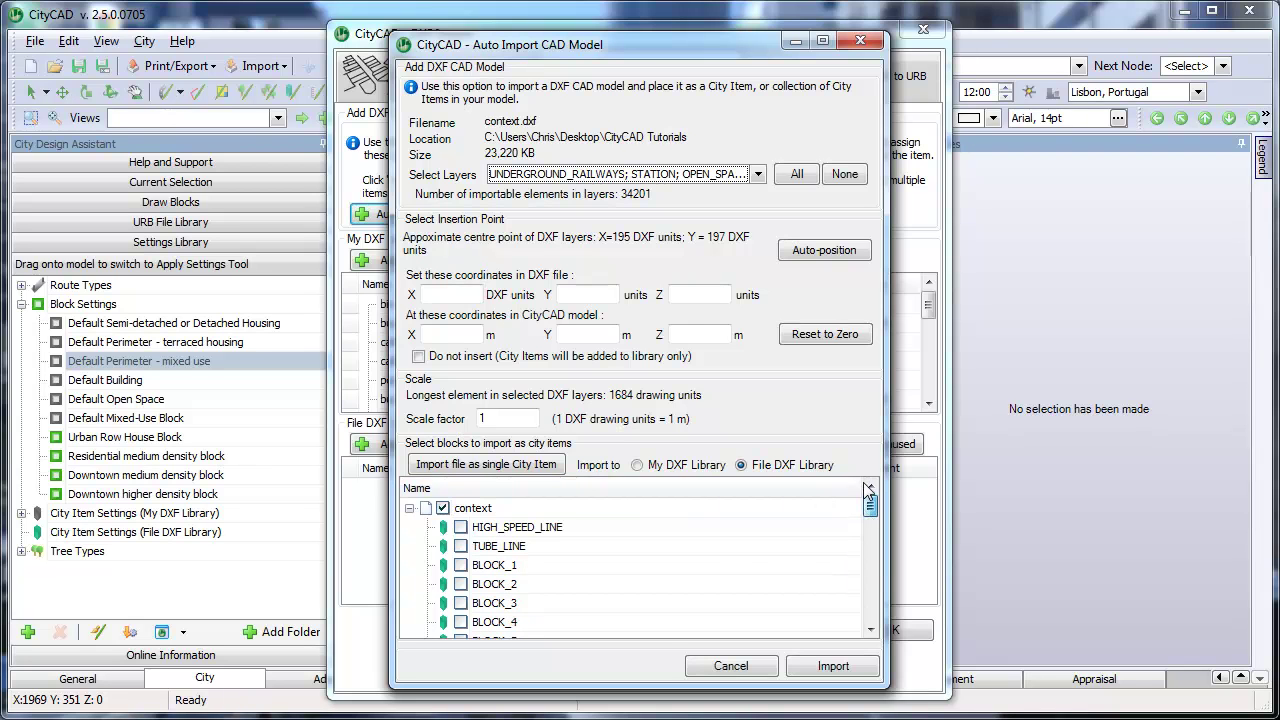
pyautogui.click(460, 527)
pyautogui.click(460, 546)
pyautogui.click(460, 565)
pyautogui.click(460, 584)
pyautogui.click(460, 603)
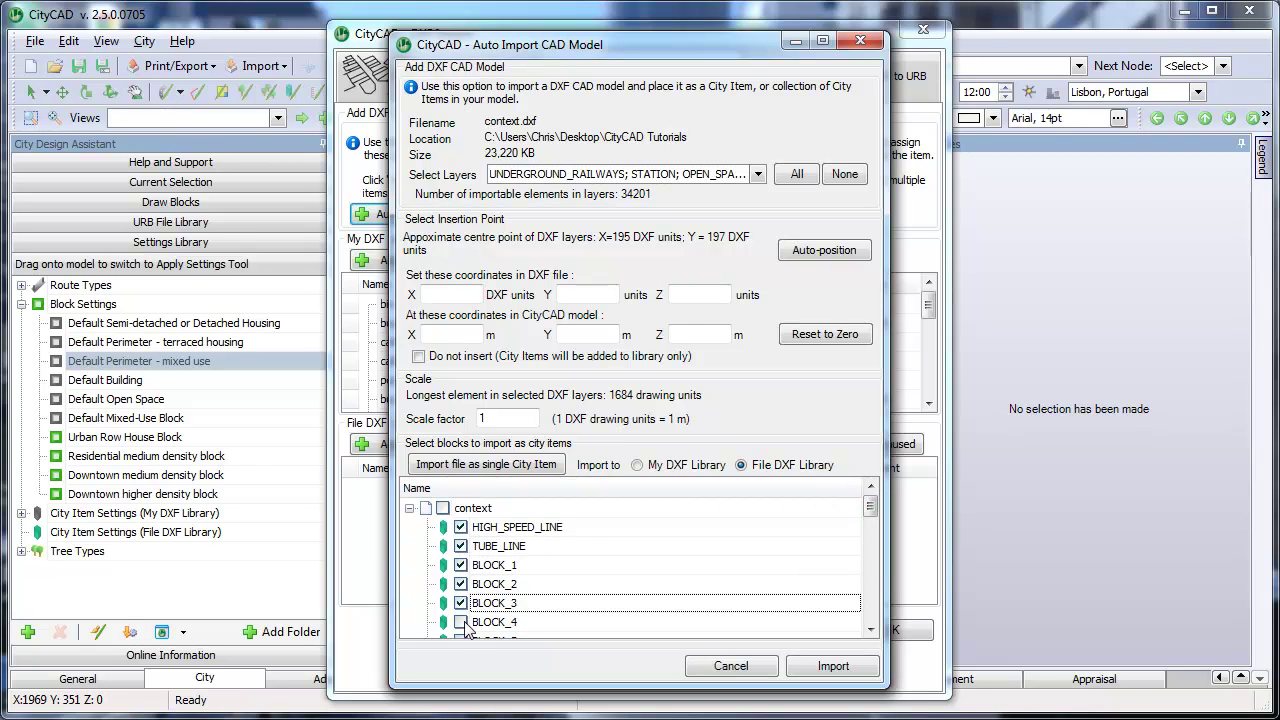
pyautogui.click(460, 622)
pyautogui.click(461, 640)
pyautogui.click(462, 640)
pyautogui.click(461, 640)
pyautogui.click(461, 640)
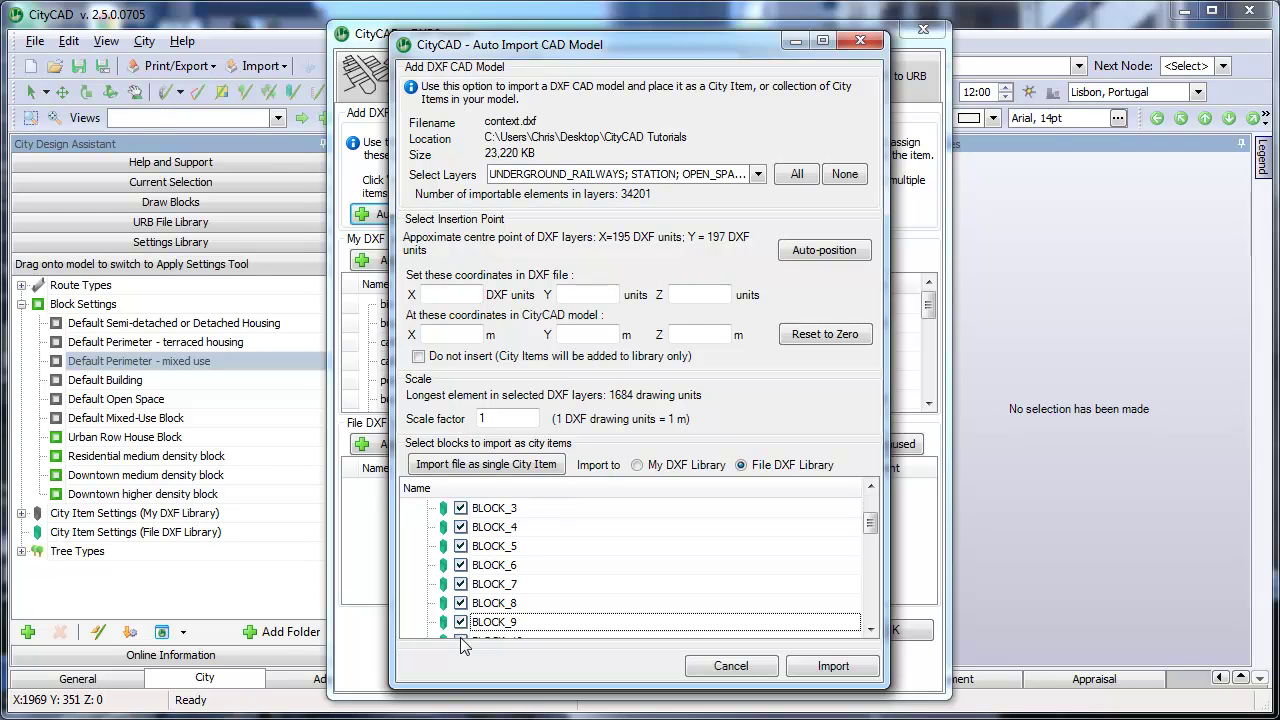
pyautogui.click(461, 640)
pyautogui.click(461, 640)
pyautogui.click(461, 640)
pyautogui.click(461, 640)
pyautogui.click(461, 640)
pyautogui.click(461, 640)
pyautogui.click(461, 640)
pyautogui.click(461, 640)
pyautogui.click(461, 640)
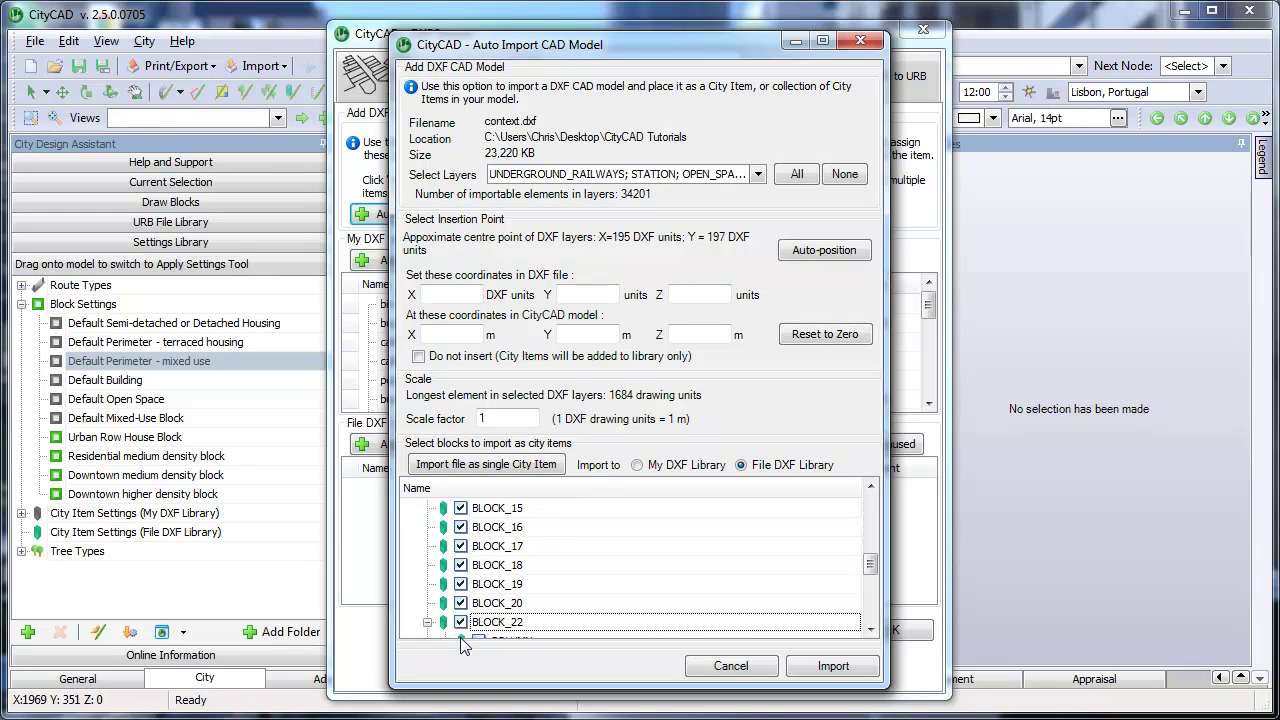
pyautogui.click(461, 640)
pyautogui.click(461, 640)
pyautogui.scroll(4, 428, 592)
pyautogui.scroll(-4, 428, 592)
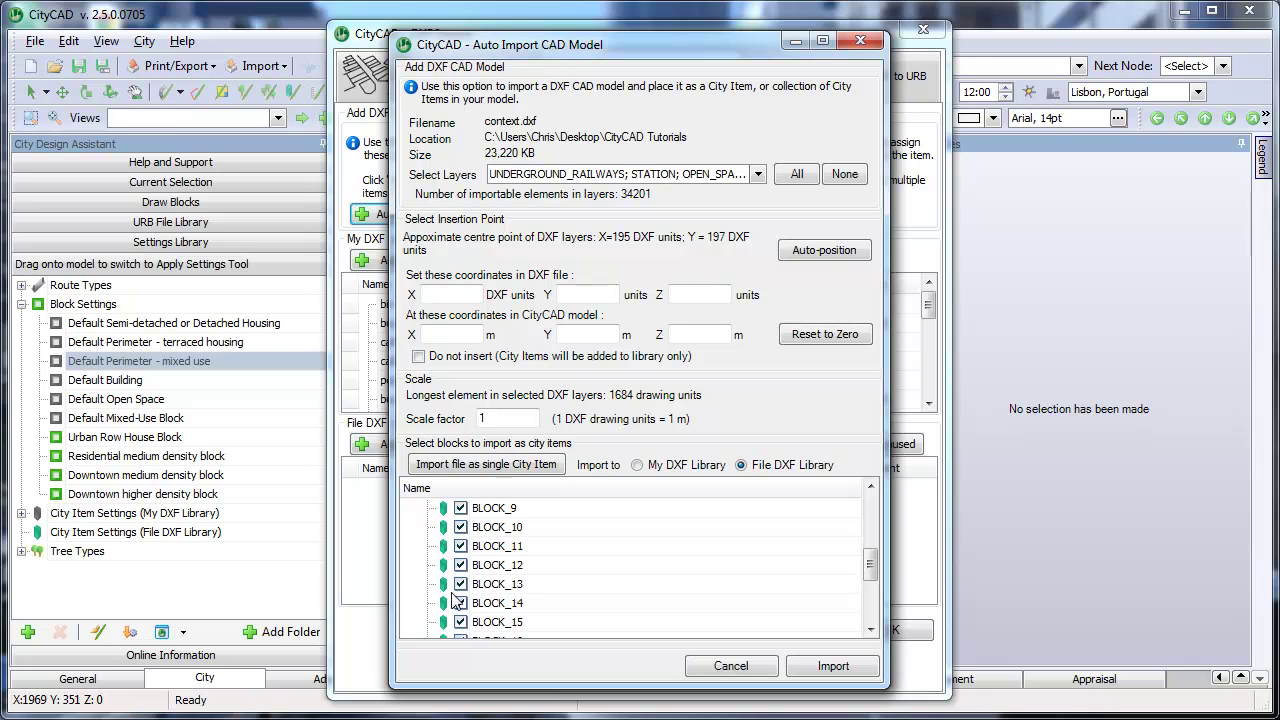
pyautogui.click(461, 603)
pyautogui.click(461, 622)
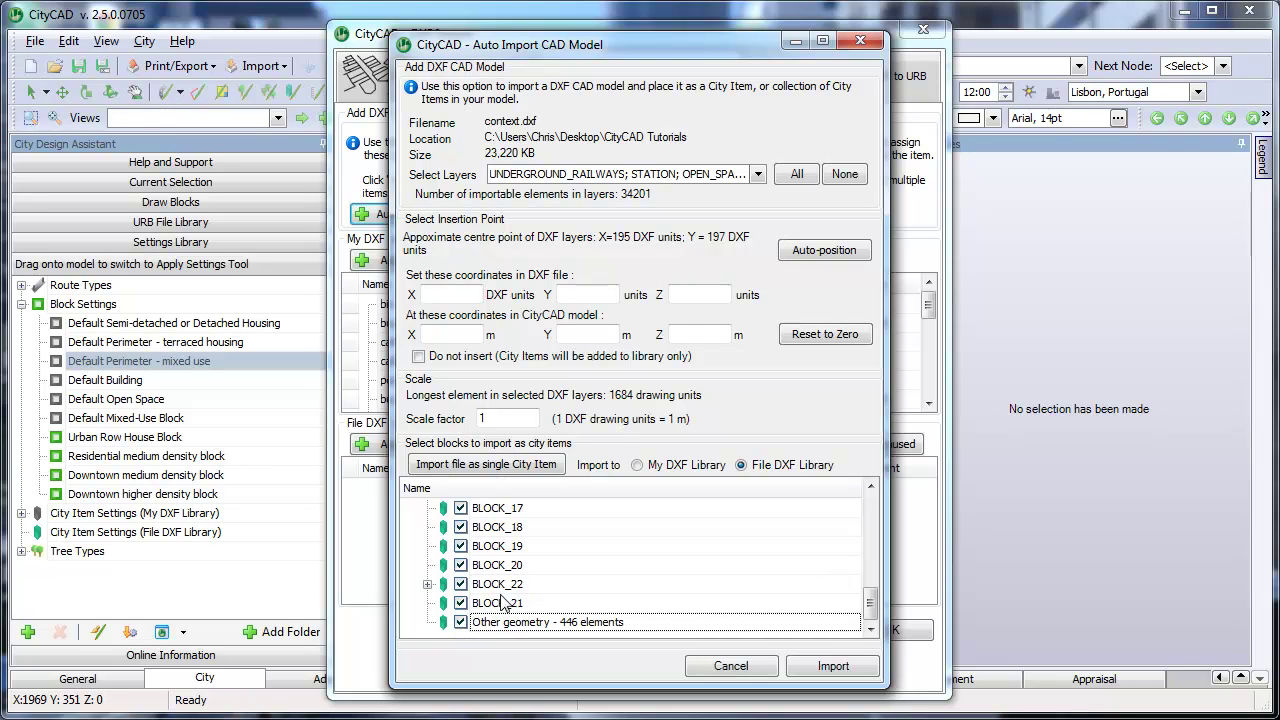
# Step: Import the ticked context.dxf blocks into the File DXF Library and the model
pyautogui.click(862, 674)
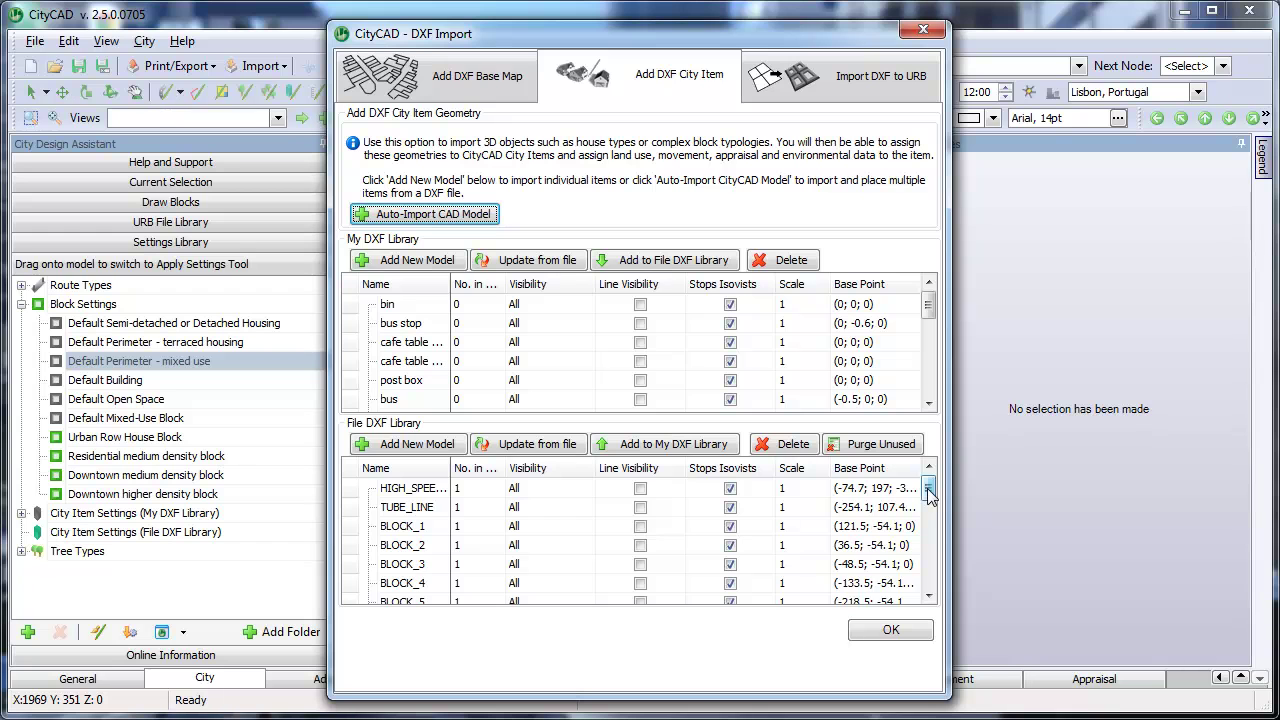
pyautogui.moveTo(929, 490)
pyautogui.mouseDown()
pyautogui.moveTo(935, 575)
pyautogui.moveTo(930, 492)
pyautogui.mouseUp()
# Step: Check the properties of the BLOCK_20, BLOCK_19, BLOCK_11 and BLOCK_15 buildings, then deselect
pyautogui.click(911, 628)
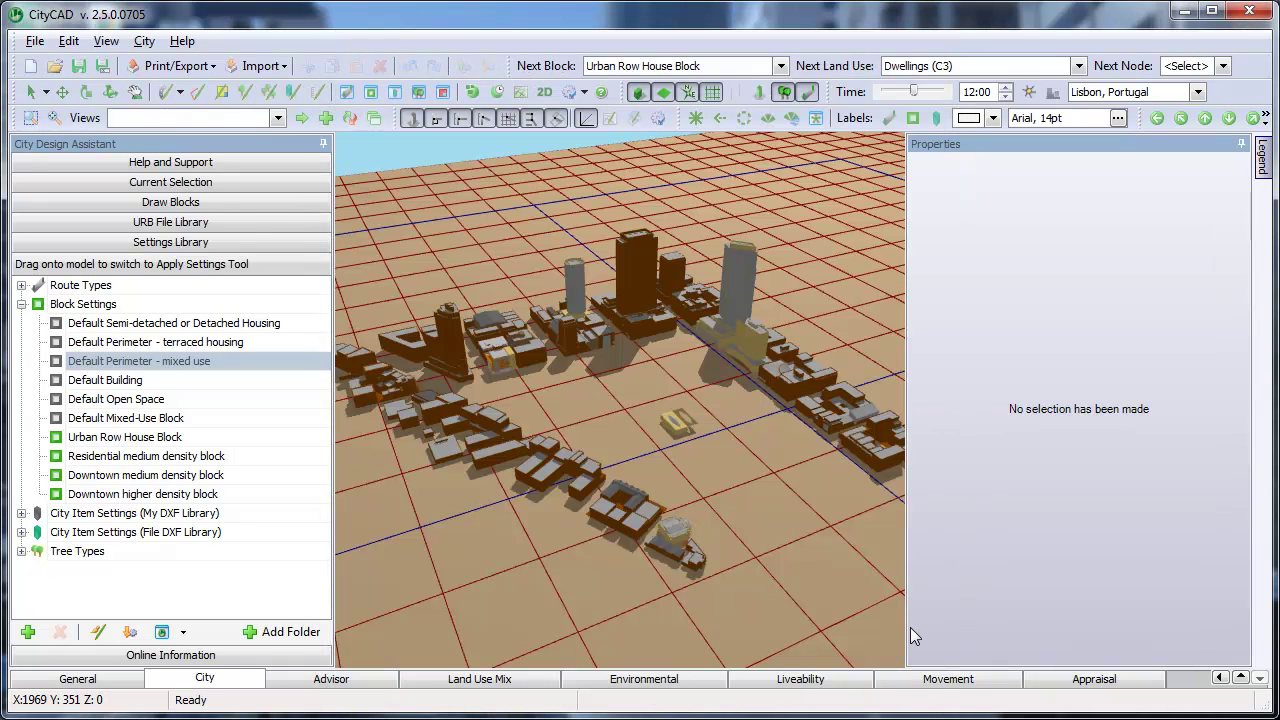
pyautogui.moveTo(657, 452); pyautogui.dragTo(690, 434, button='right')
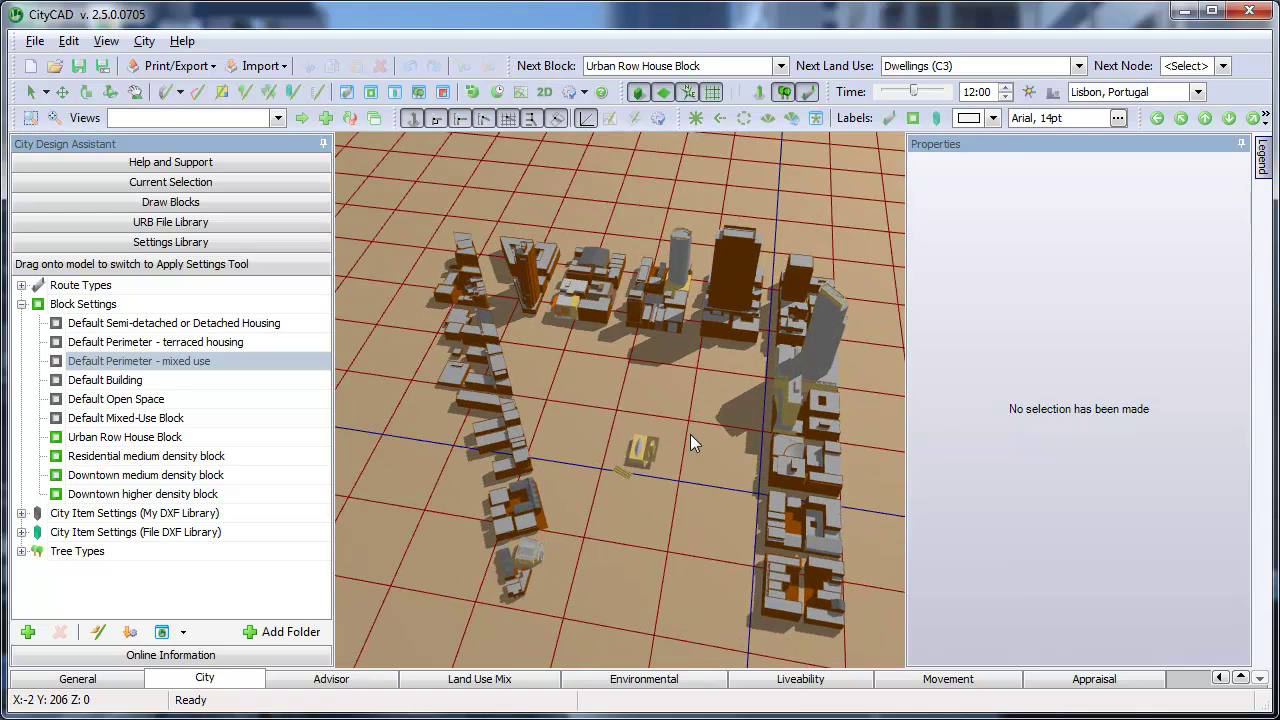
pyautogui.click(524, 454)
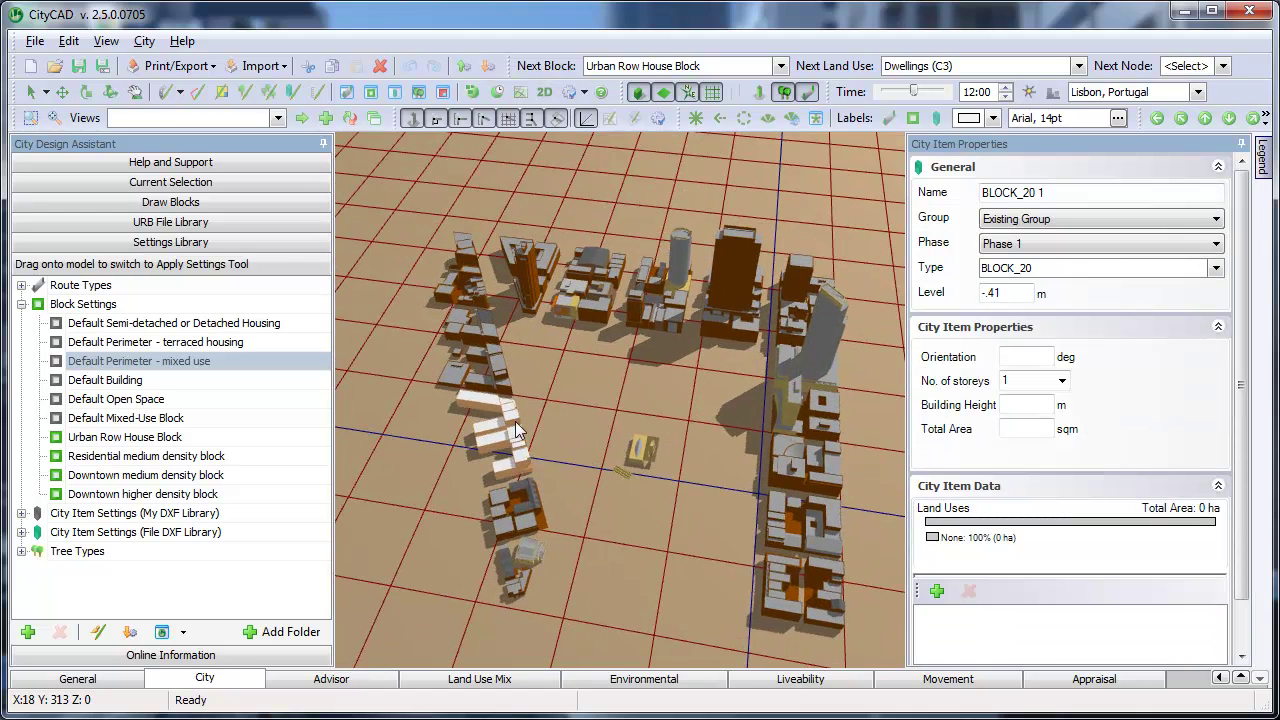
pyautogui.click(499, 367)
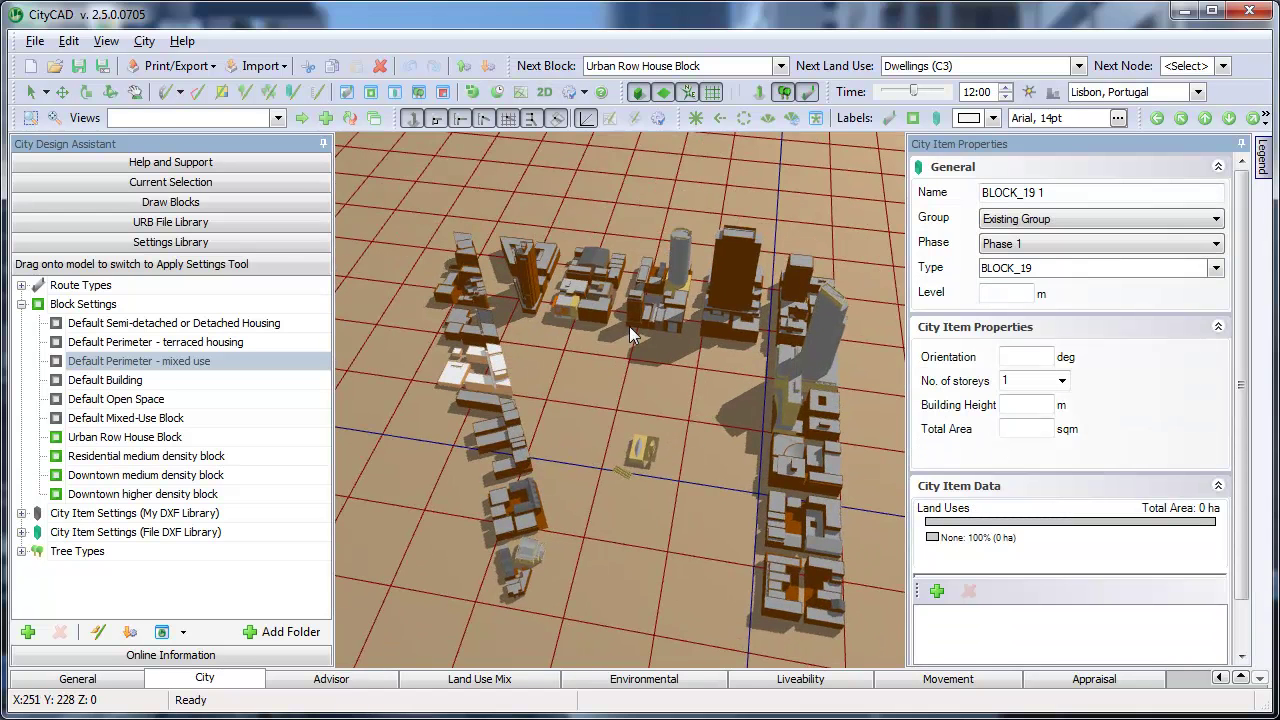
pyautogui.click(654, 319)
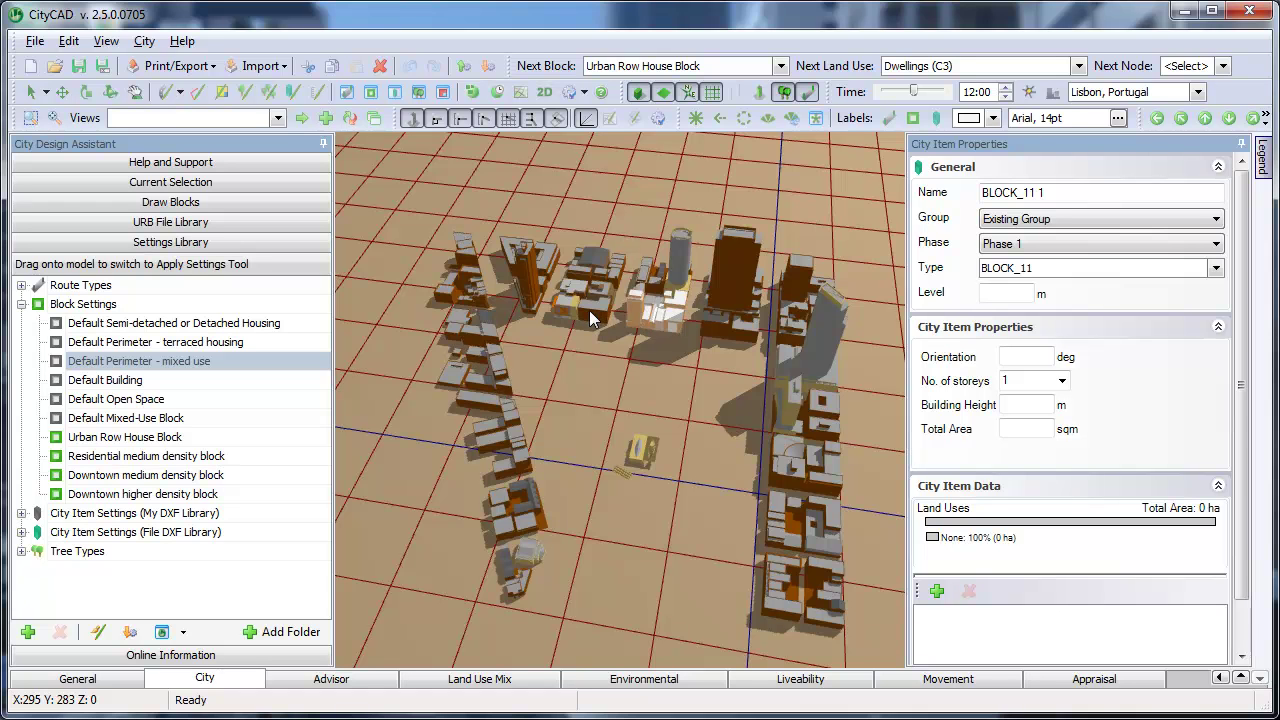
pyautogui.click(524, 297)
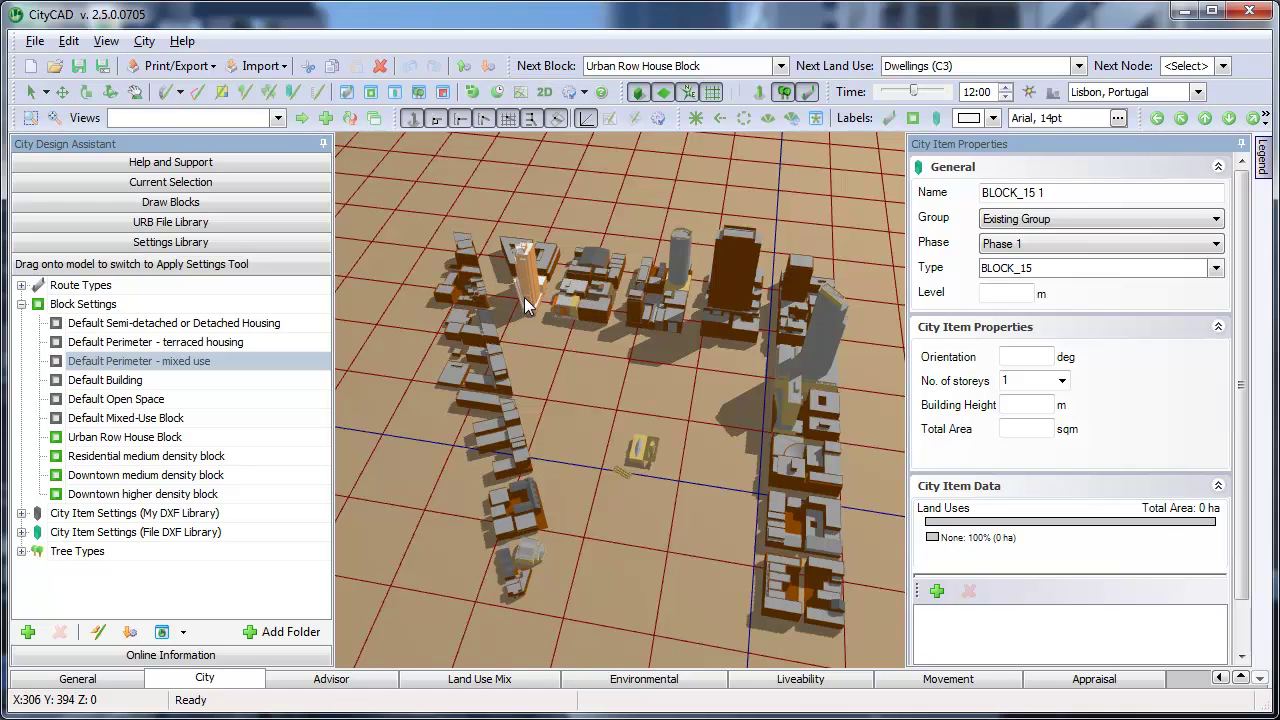
pyautogui.click(552, 349)
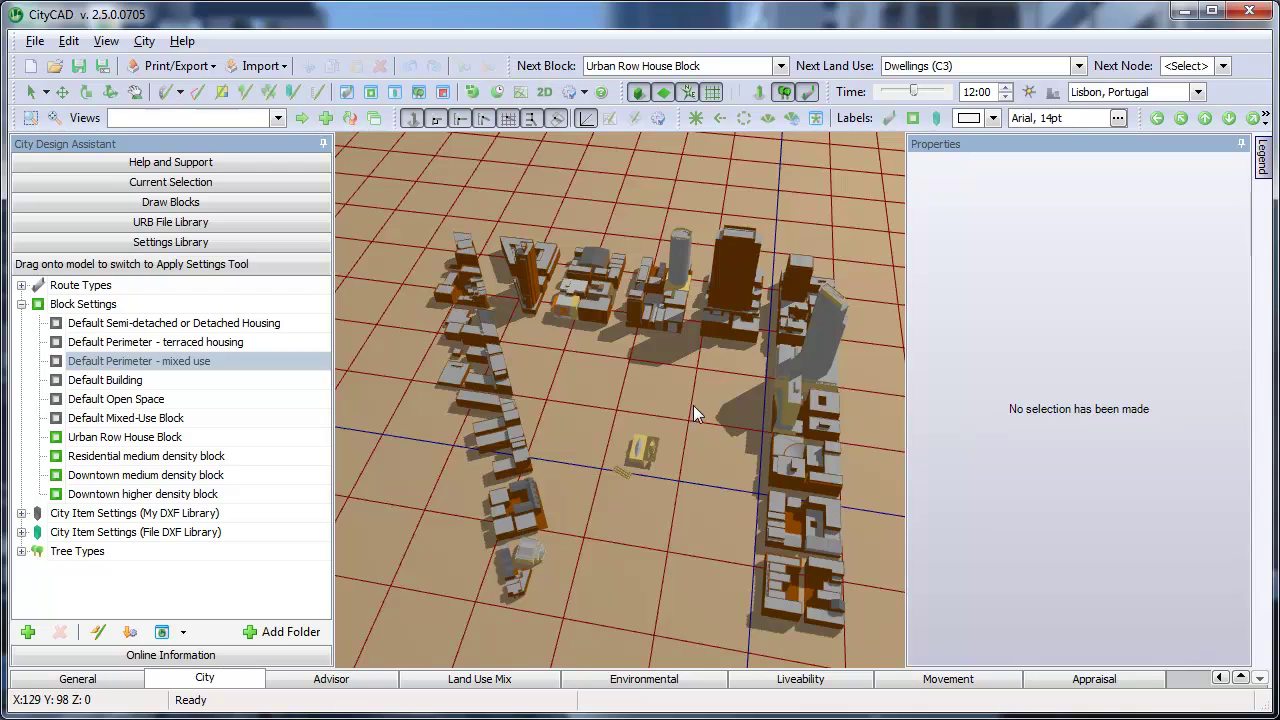
pyautogui.moveTo(693, 405); pyautogui.dragTo(600, 412, button='right')
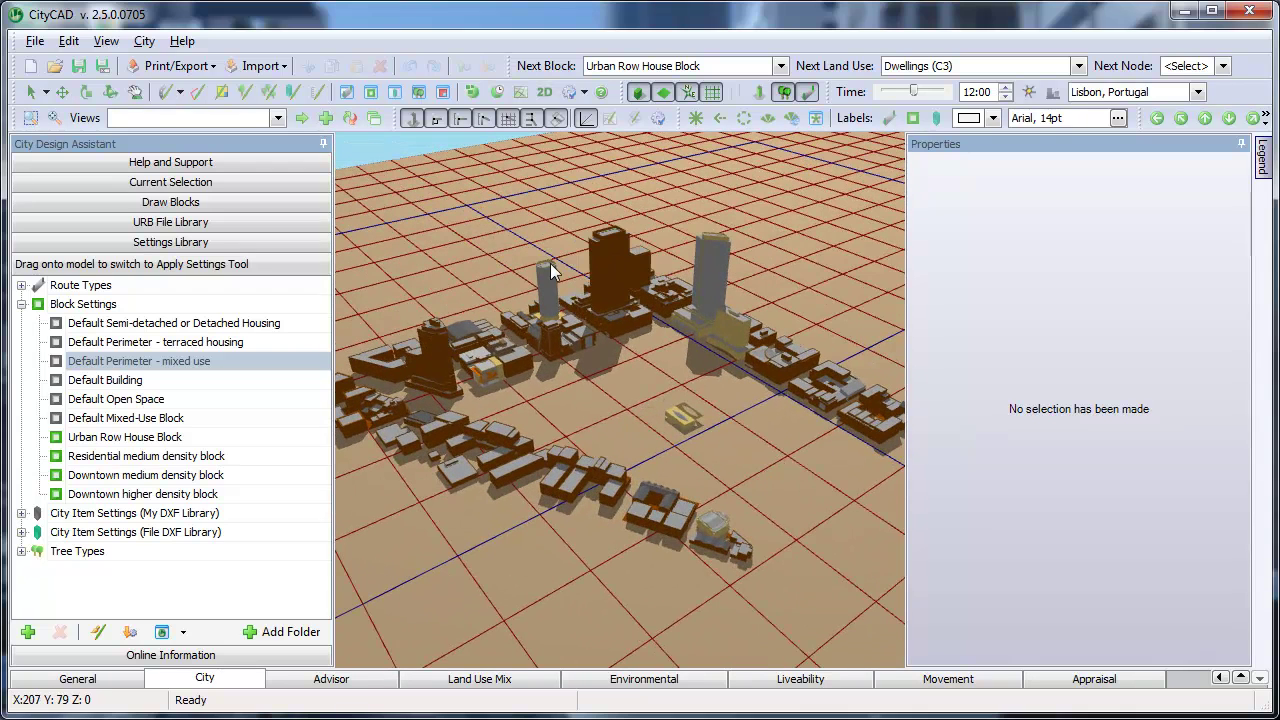
# Step: Set up a DXF route import of only ROUTE_CENTRELINES (51 elements) as Larger Residential Street
pyautogui.click(268, 68)
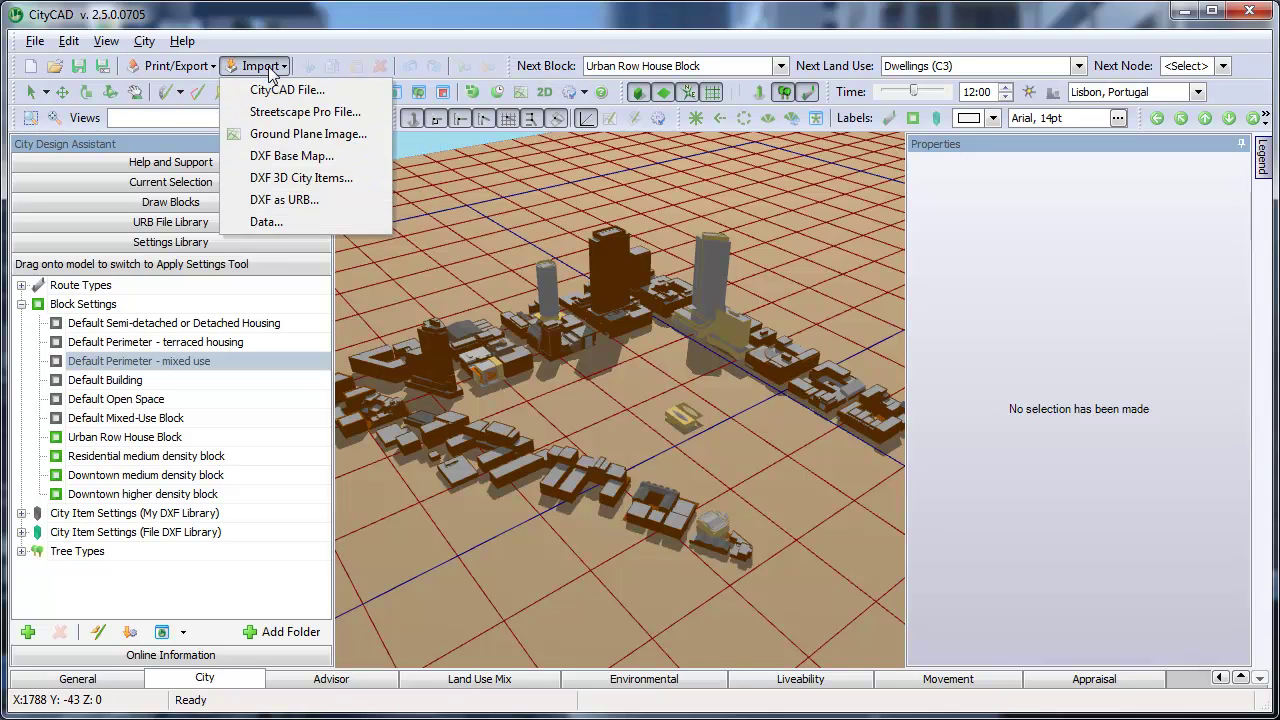
pyautogui.click(362, 201)
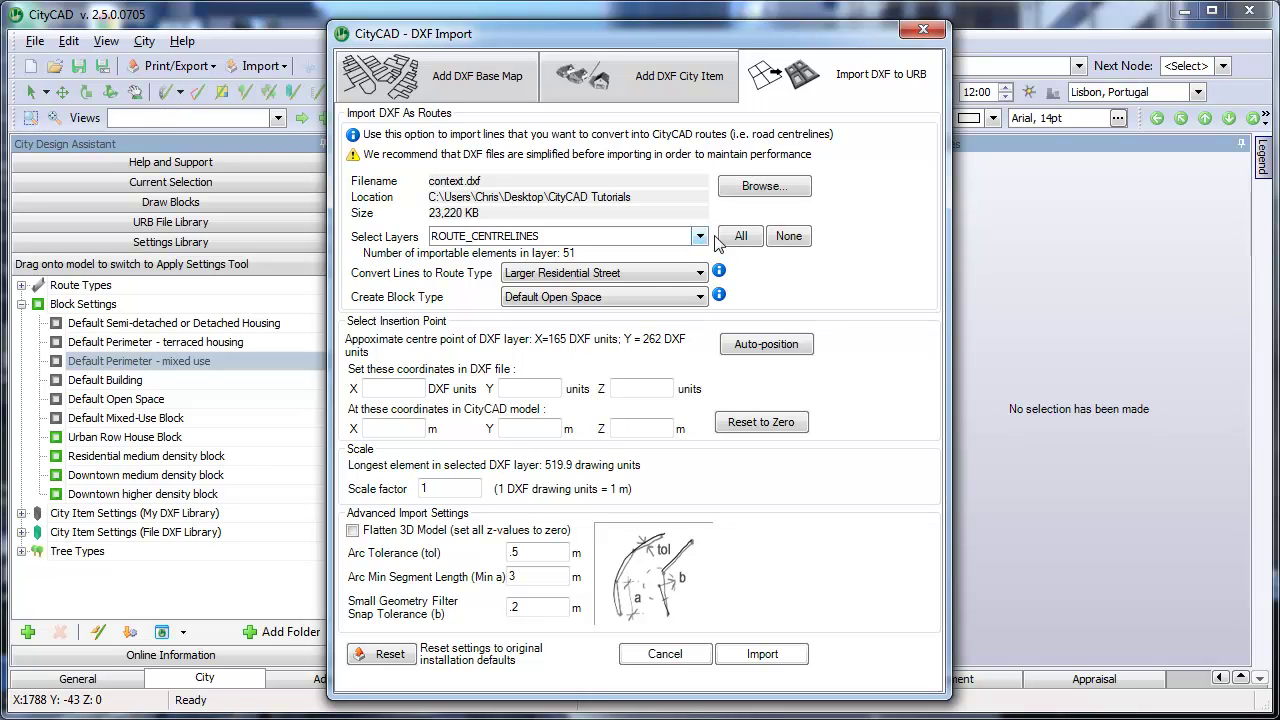
pyautogui.click(789, 237)
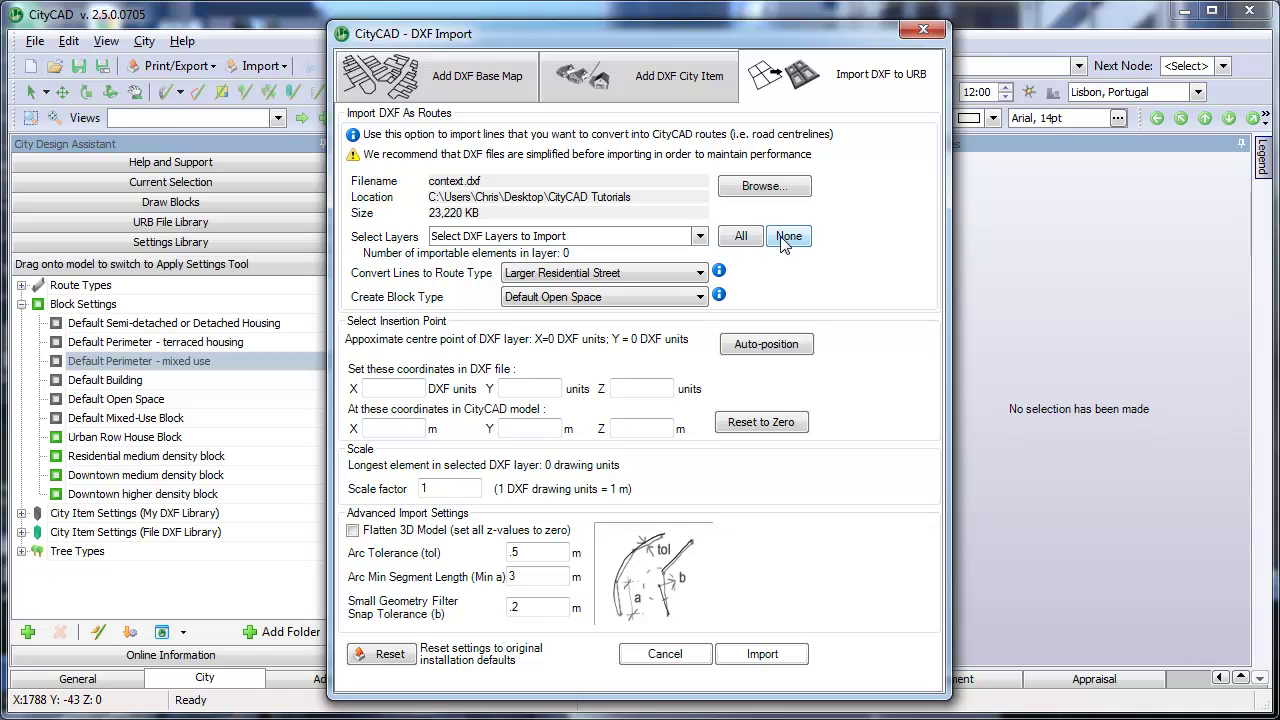
pyautogui.click(700, 237)
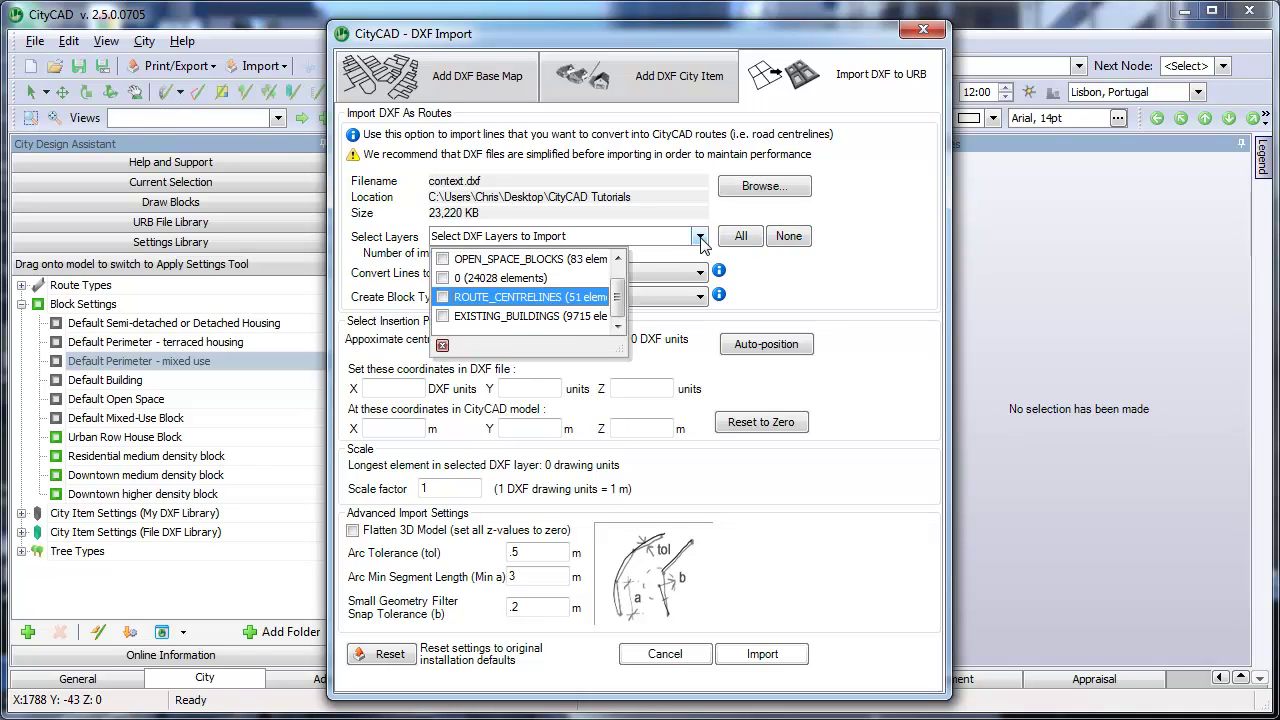
pyautogui.click(442, 298)
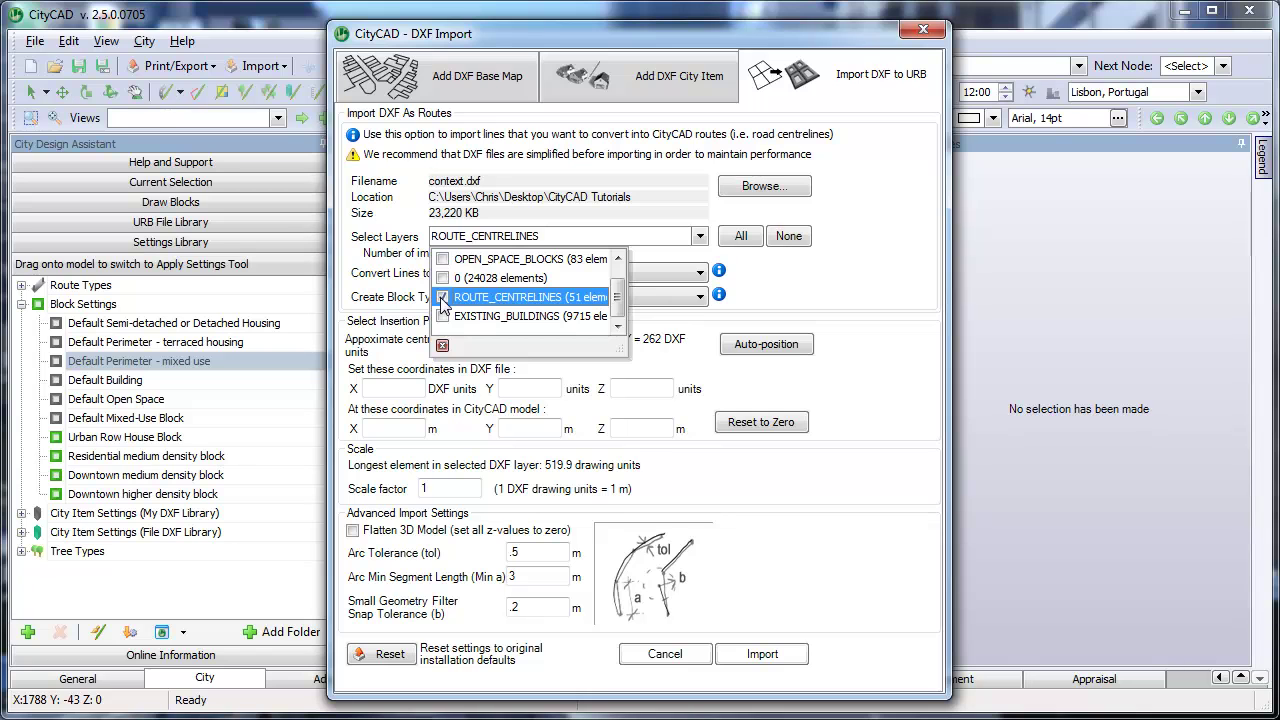
pyautogui.click(842, 295)
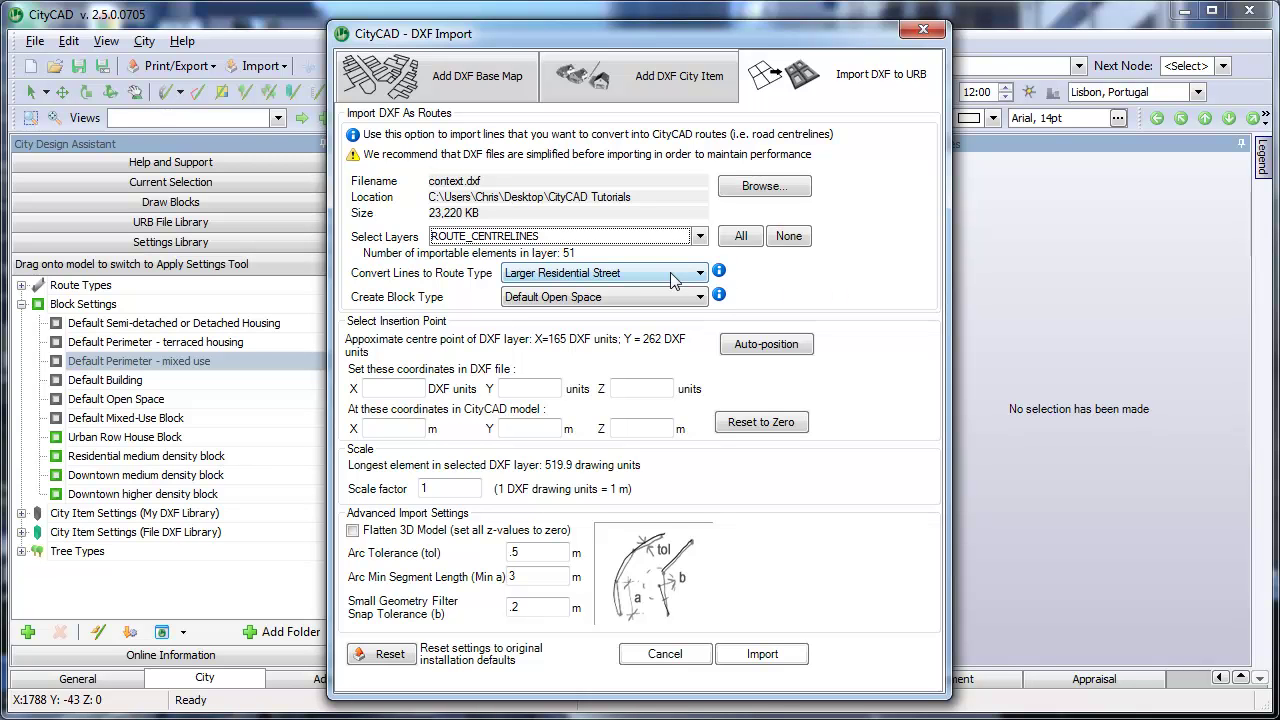
pyautogui.click(671, 276)
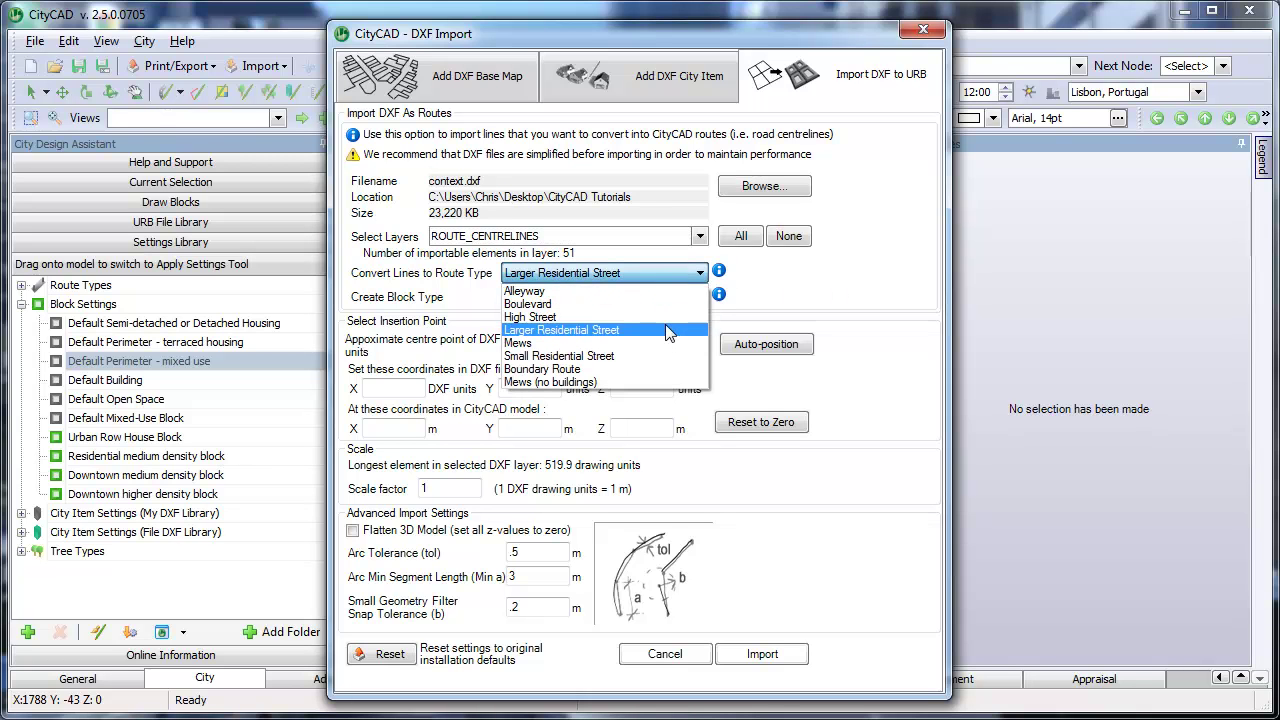
pyautogui.click(668, 338)
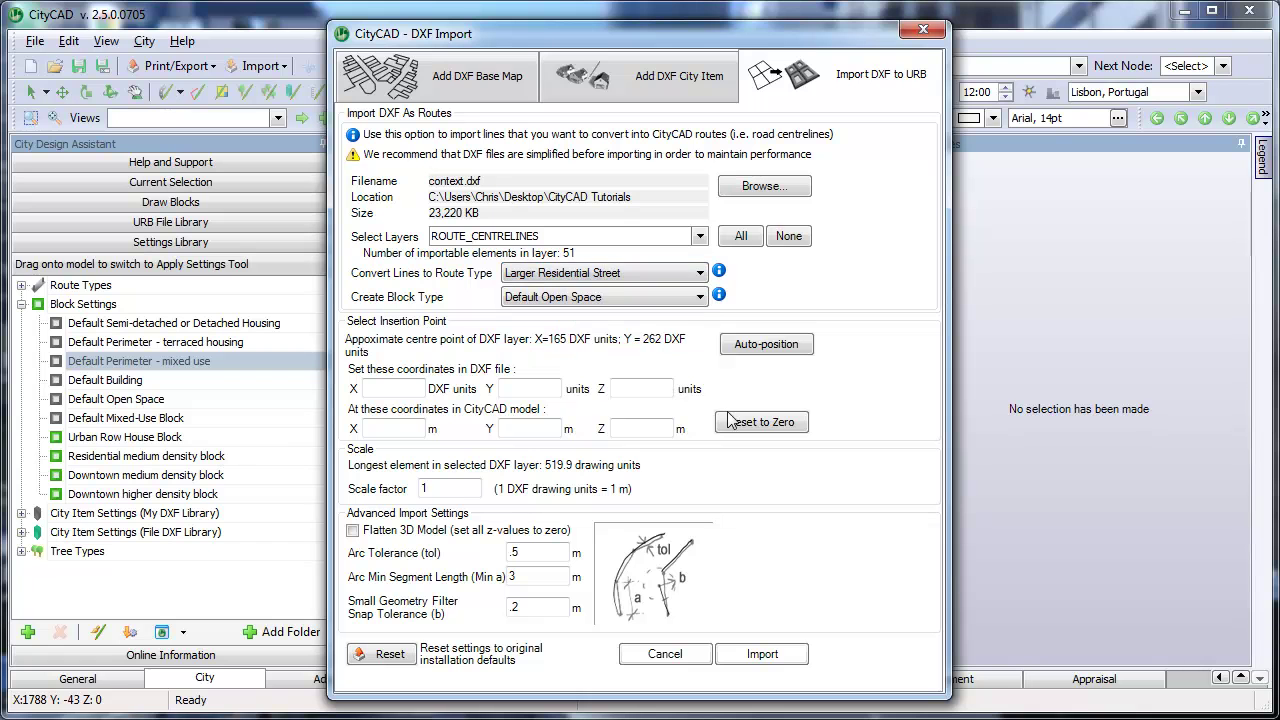
# Step: Import the centrelines, then inspect one new street and two of the resulting blocks
pyautogui.click(762, 654)
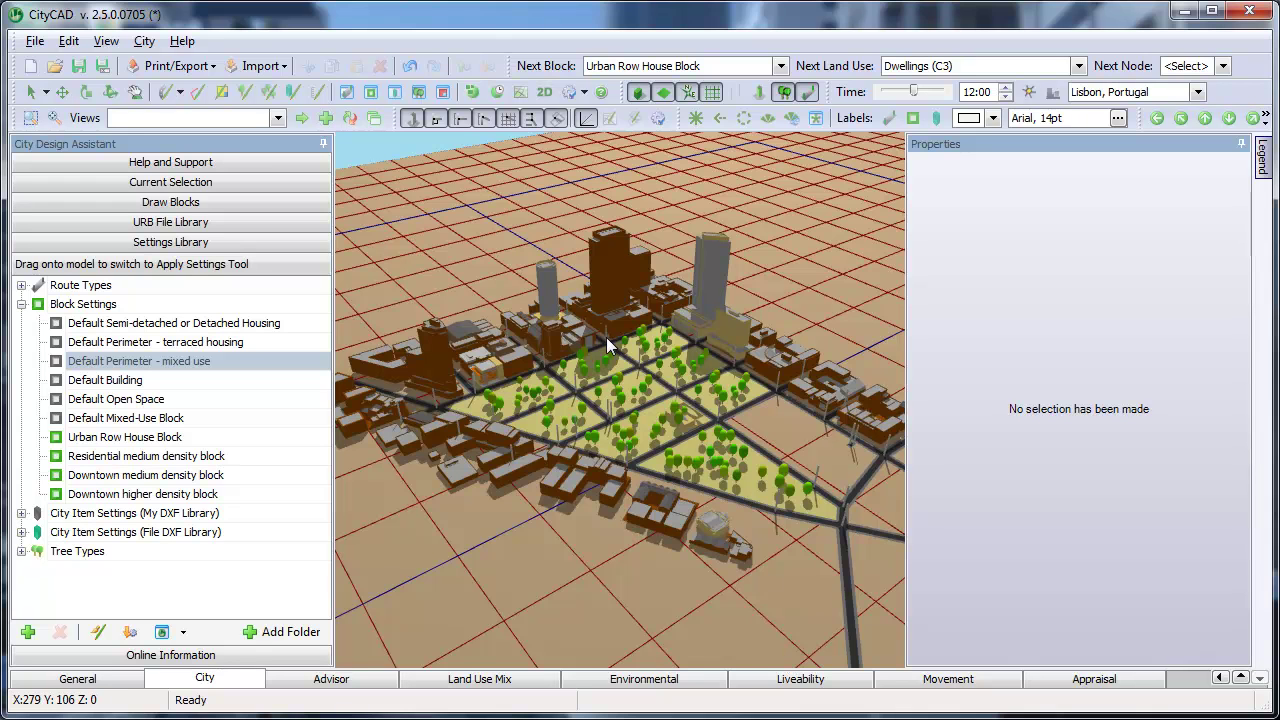
pyautogui.scroll(3, 606, 337)
pyautogui.scroll(3, 620, 397)
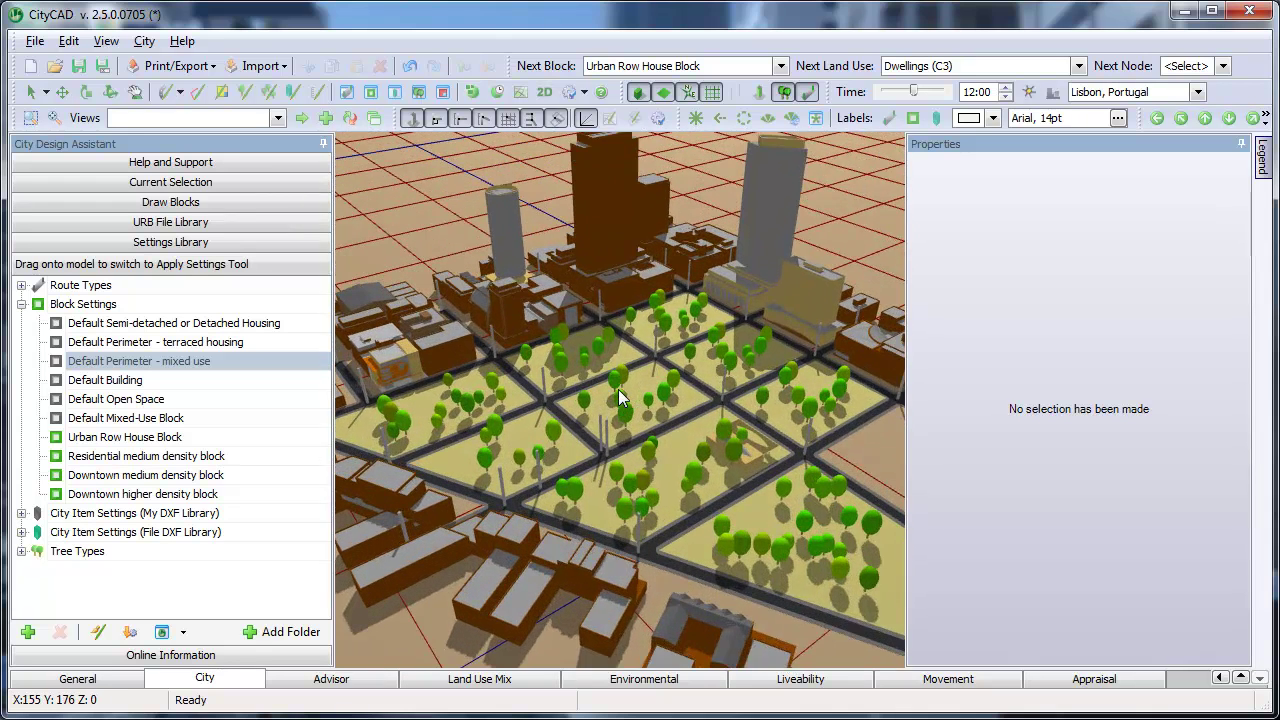
pyautogui.click(689, 421)
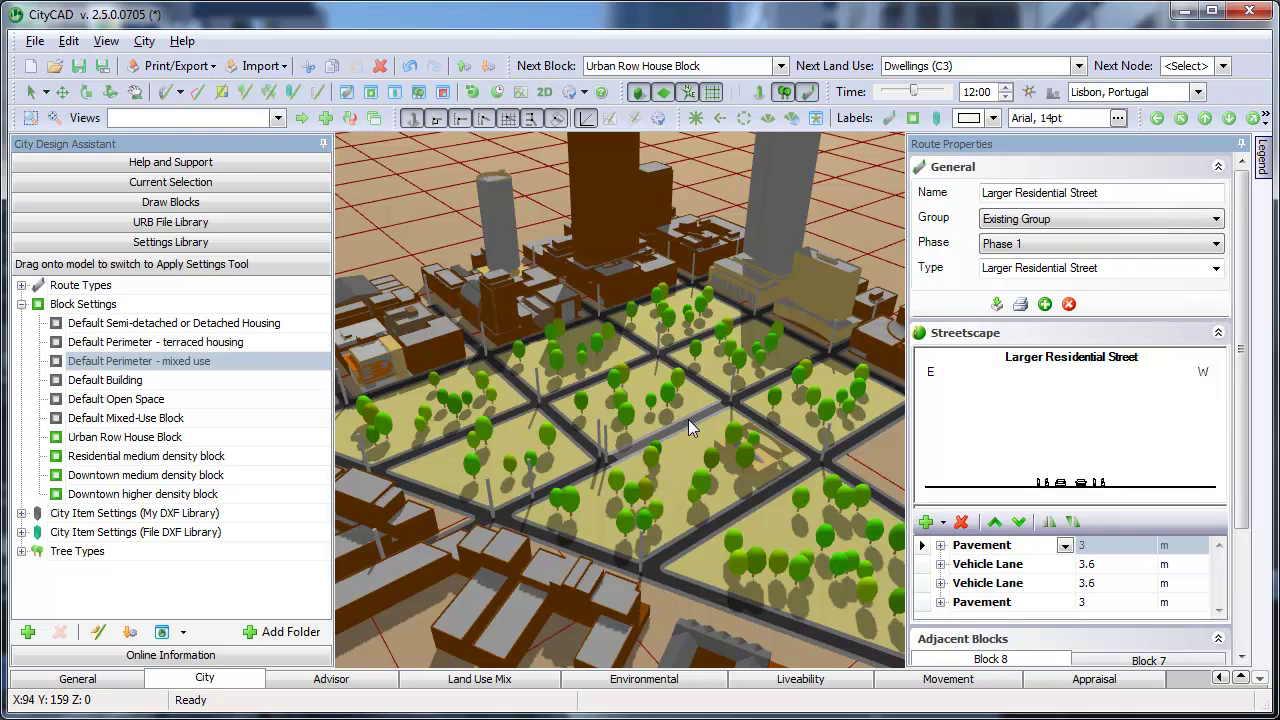
pyautogui.click(641, 399)
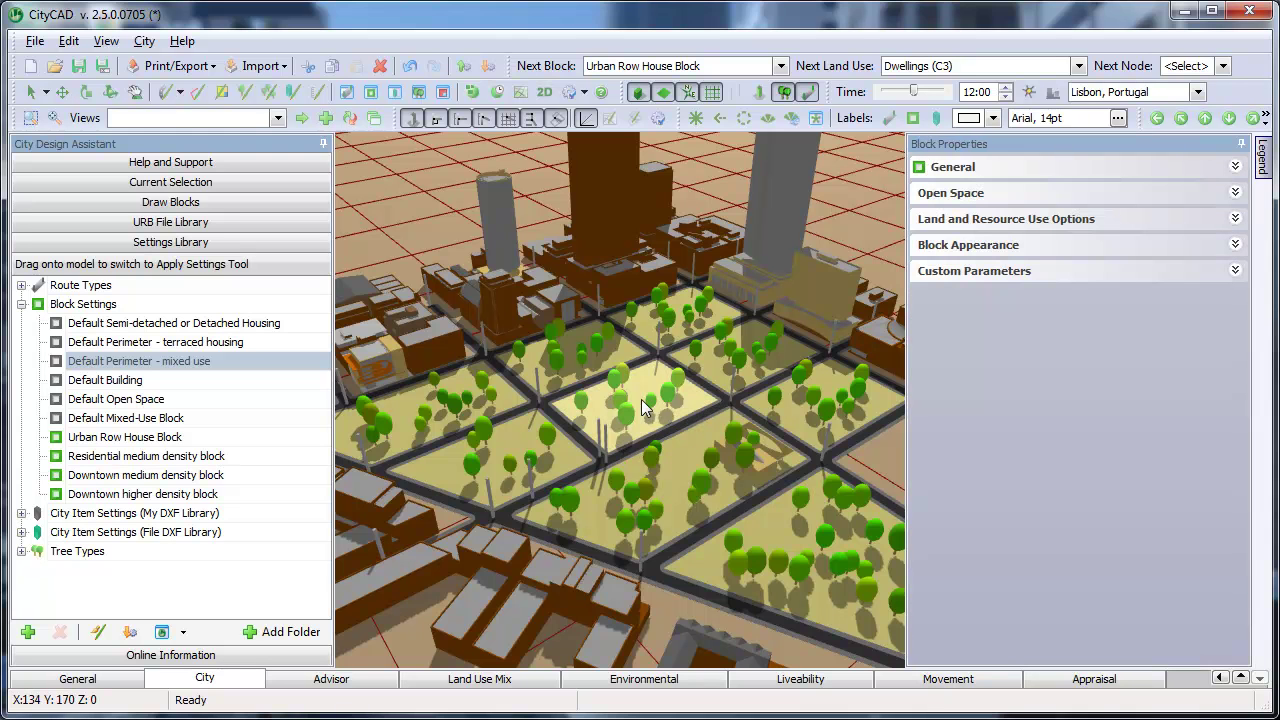
pyautogui.click(568, 357)
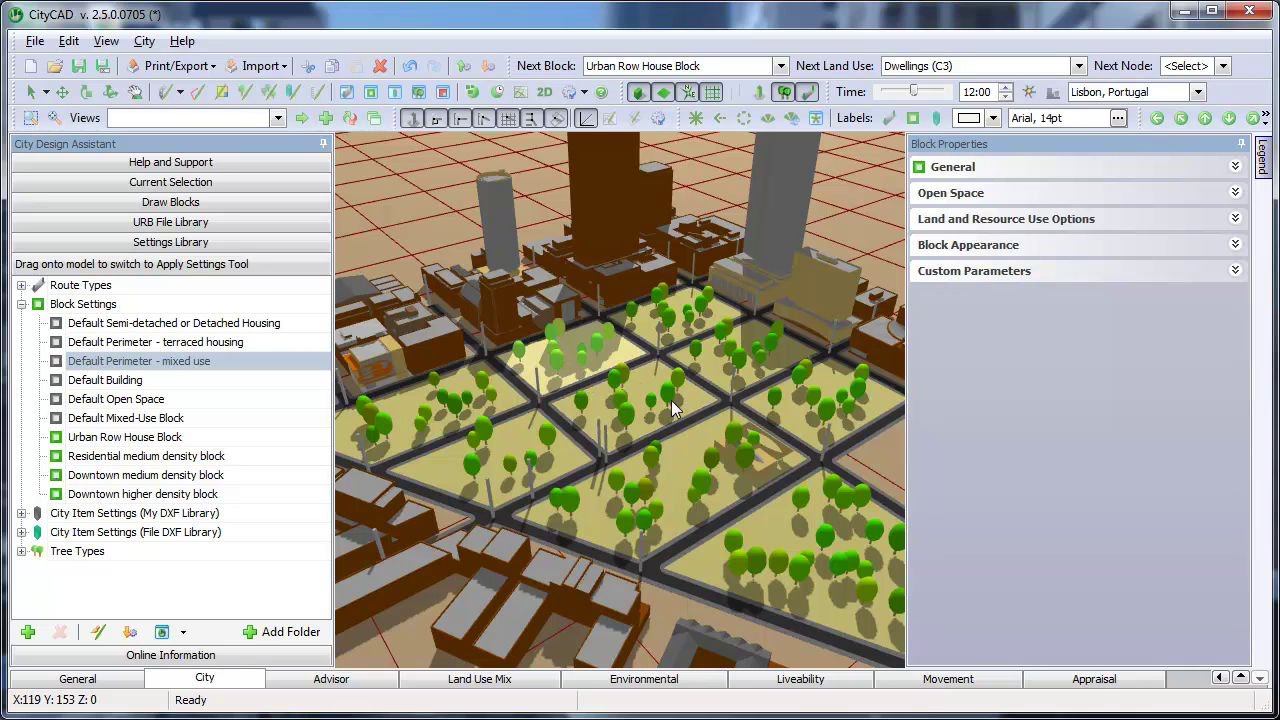
pyautogui.scroll(-5, 671, 400)
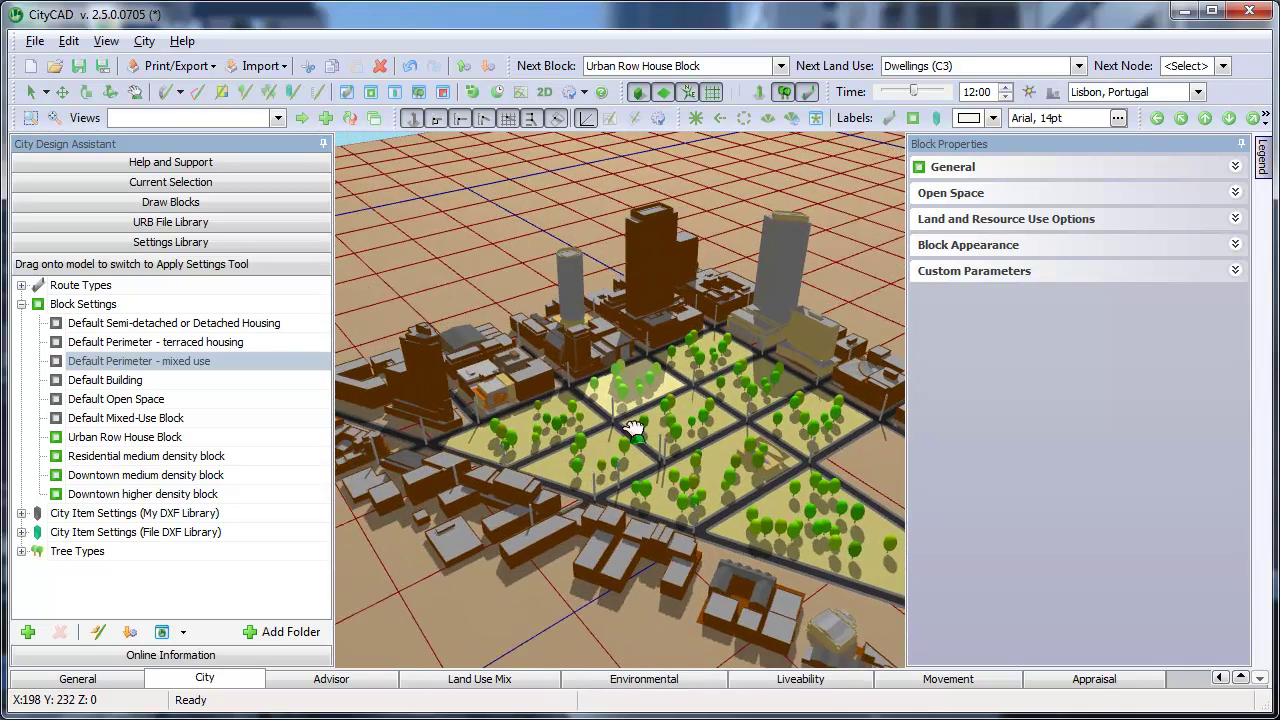
# Step: Select two Larger Residential Street roads and centre the view on the triangular block
pyautogui.moveTo(633, 428); pyautogui.dragTo(585, 420, button='middle')
pyautogui.click(420, 383)
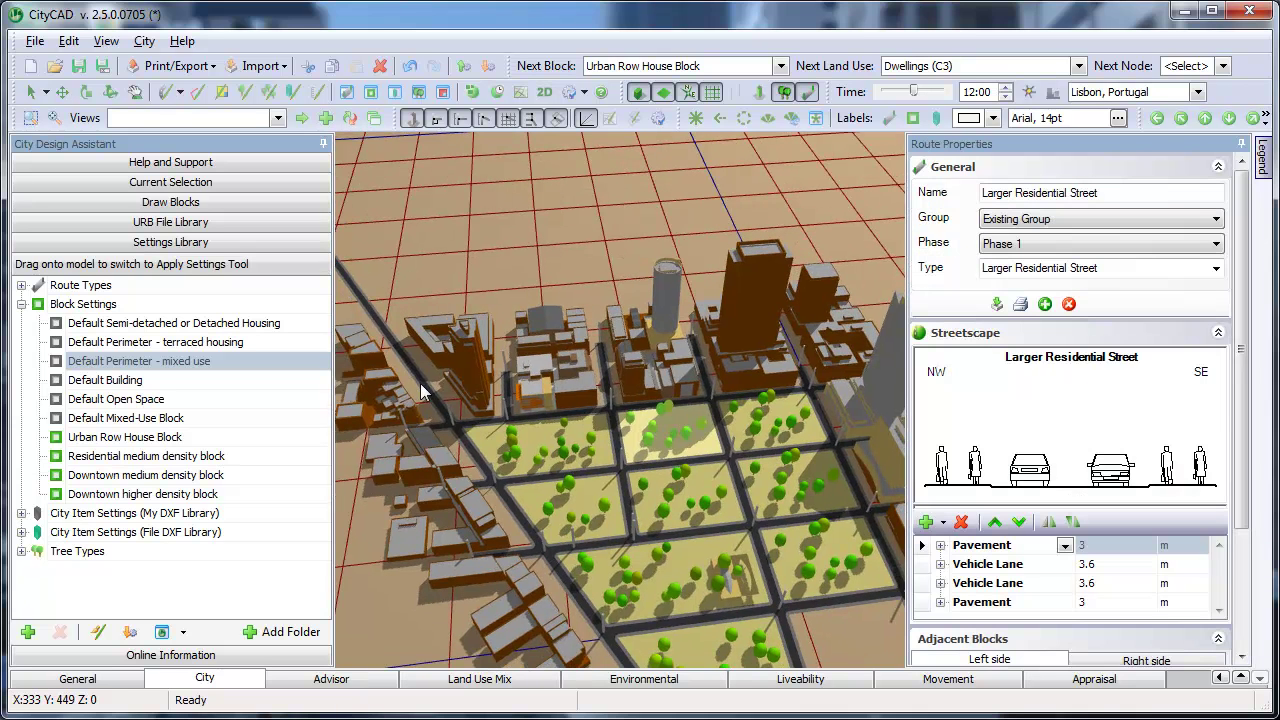
pyautogui.keyDown('ctrl'); pyautogui.click(470, 444); pyautogui.keyUp('ctrl')
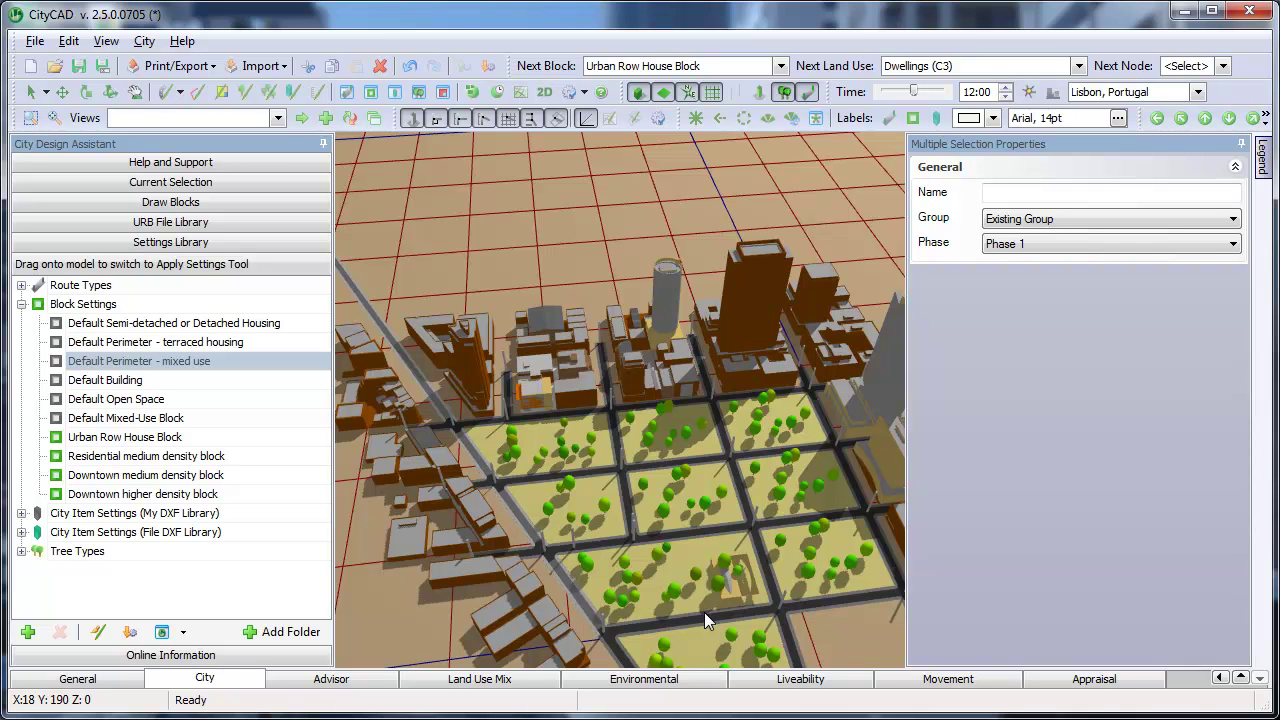
pyautogui.moveTo(728, 609); pyautogui.dragTo(598, 430, button='middle')
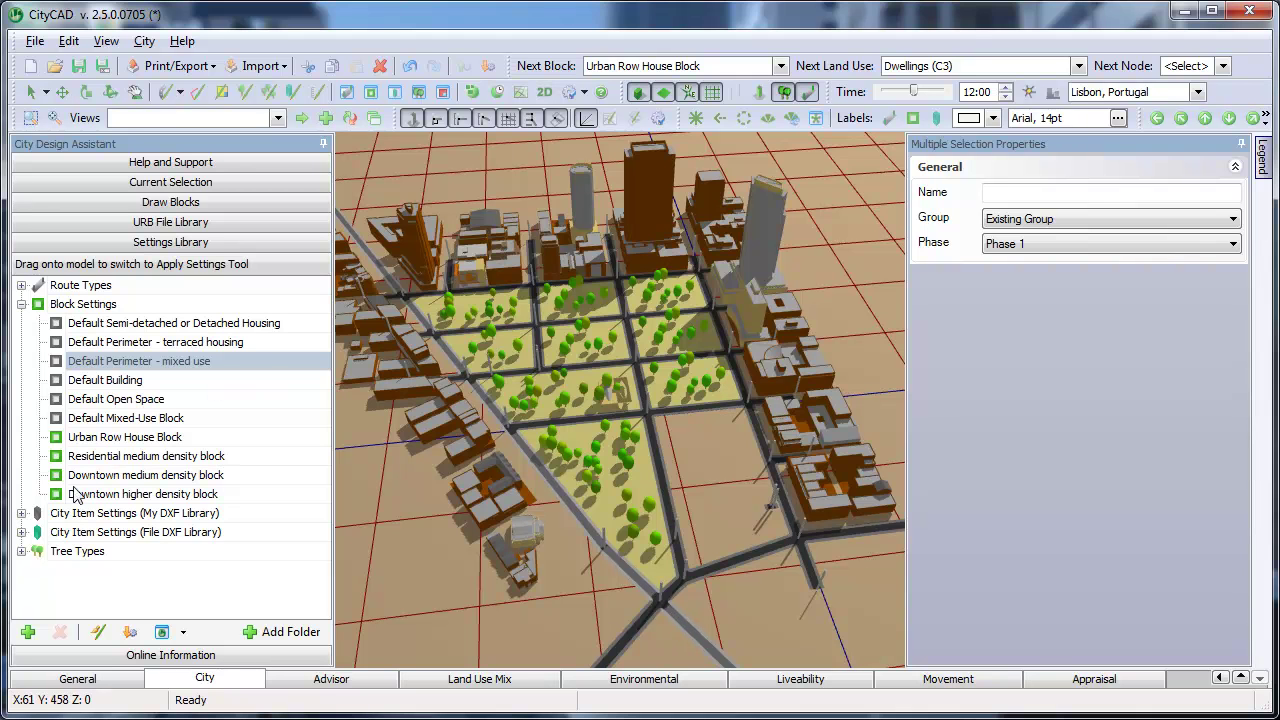
# Step: Apply the Boulevard route type to the diagonal road and orbit around it
pyautogui.click(22, 286)
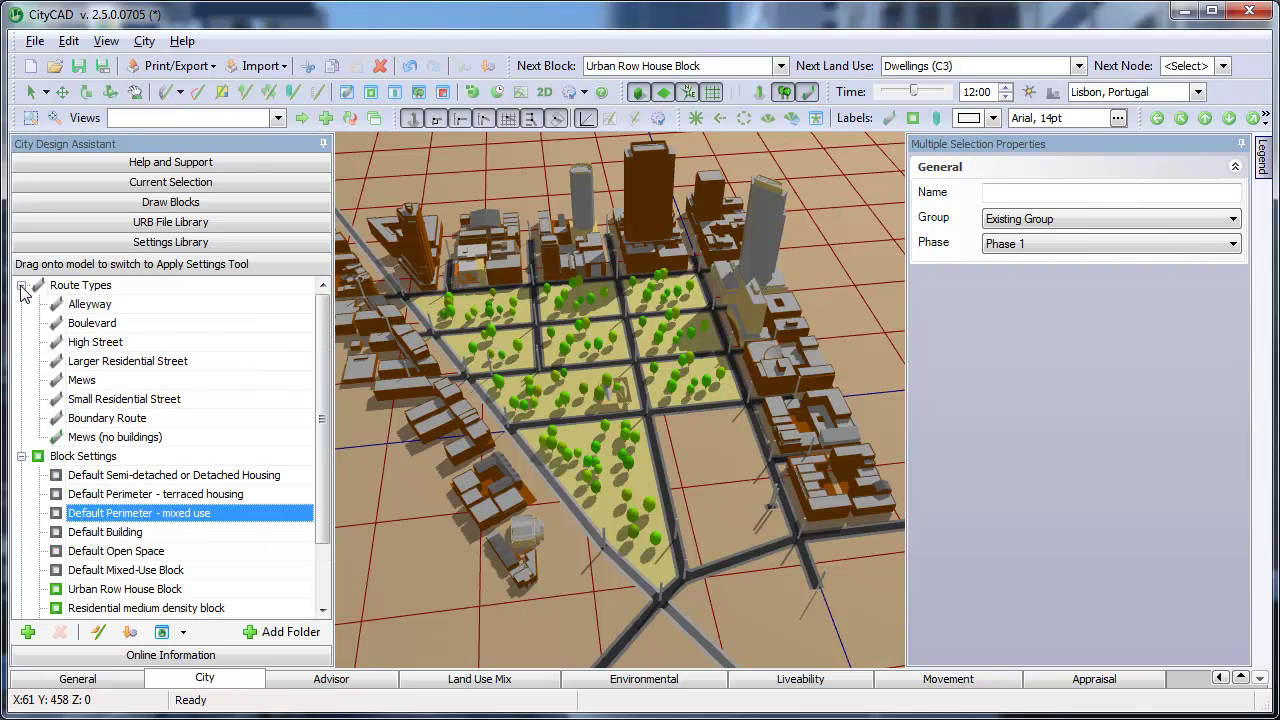
pyautogui.click(62, 327)
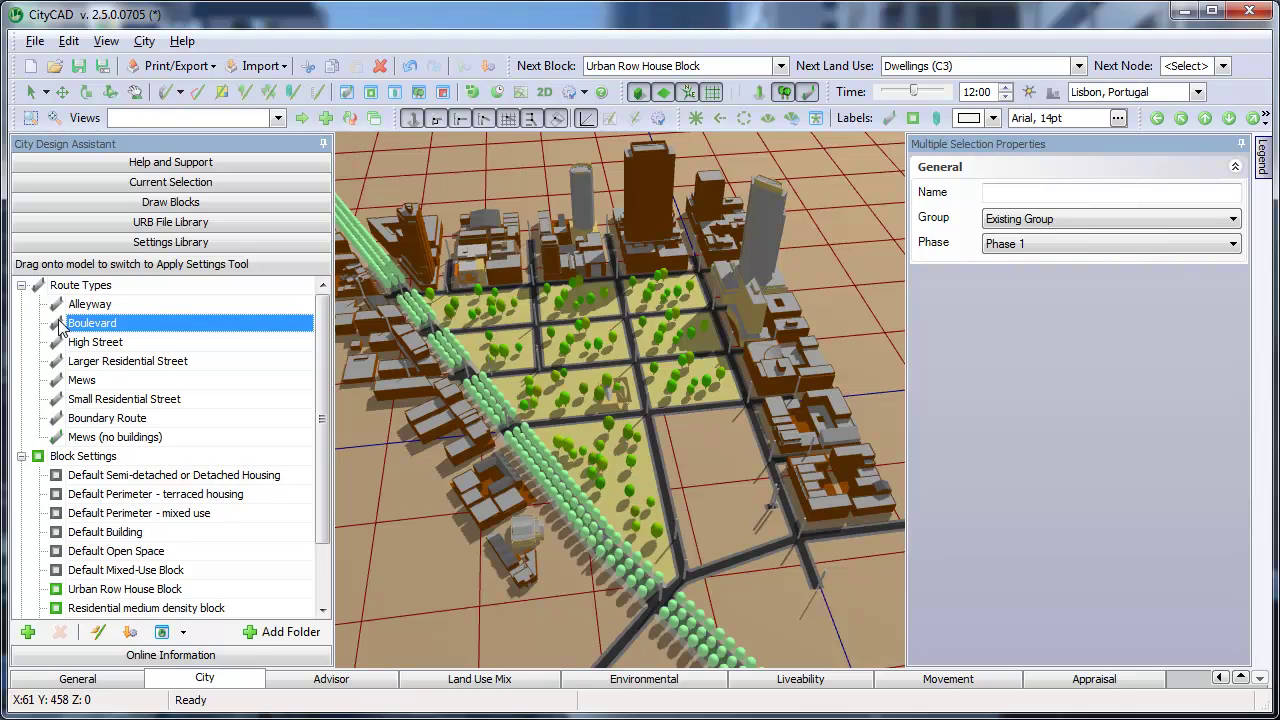
pyautogui.click(564, 594)
pyautogui.moveTo(565, 522); pyautogui.dragTo(730, 515, button='middle')
pyautogui.moveTo(600, 430); pyautogui.dragTo(635, 419, button='middle')
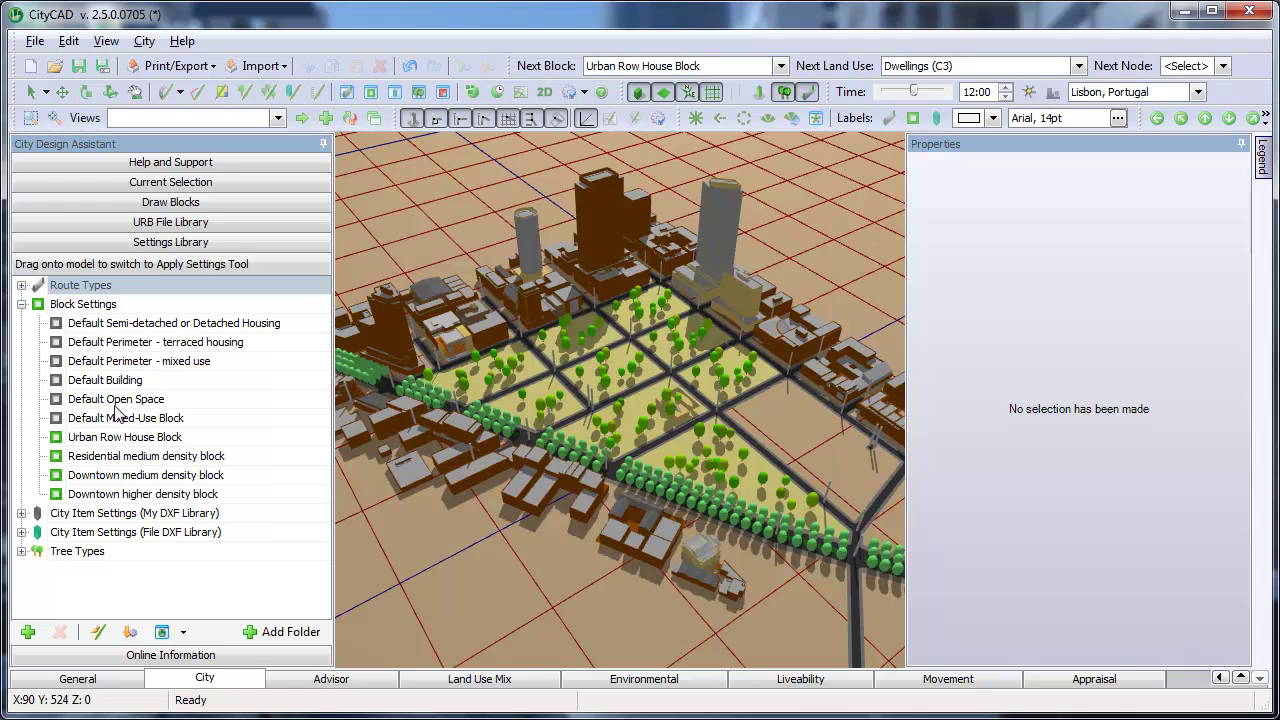
# Step: Apply Default Perimeter - mixed use to four central blocks, then Downtown medium density to another
pyautogui.click(56, 363)
pyautogui.moveTo(56, 363); pyautogui.dragTo(436, 524)
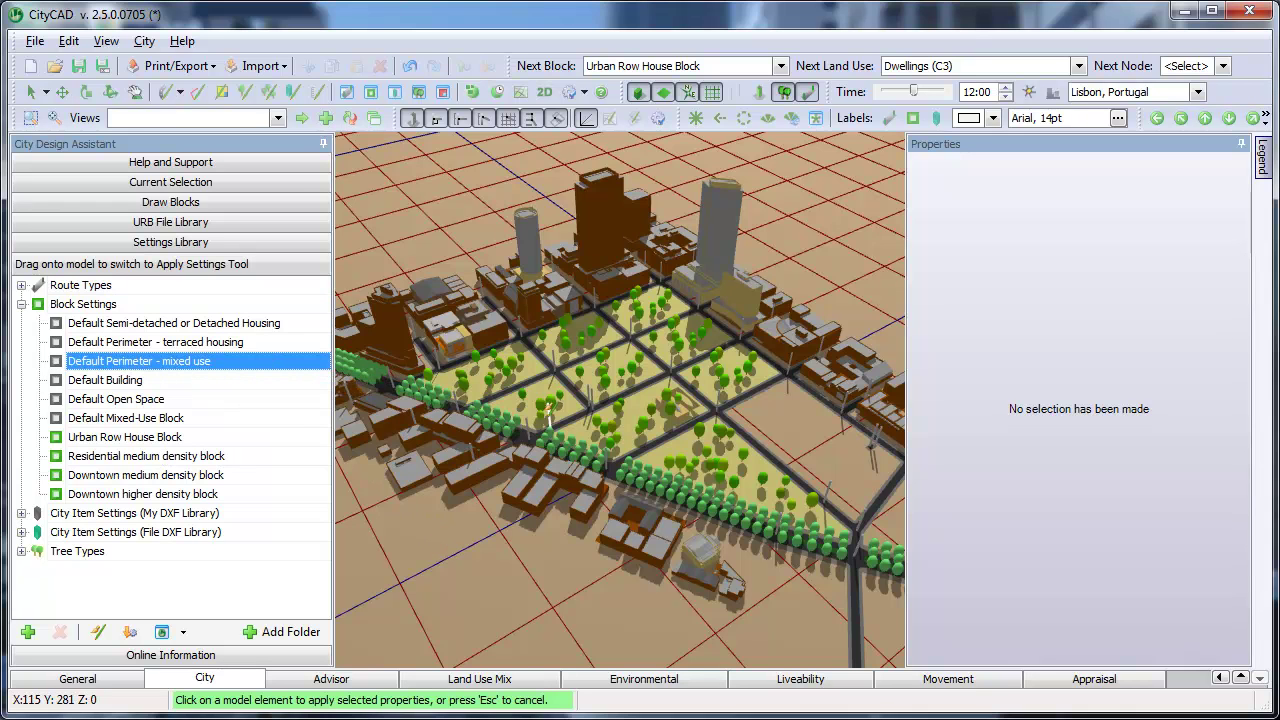
pyautogui.click(610, 368)
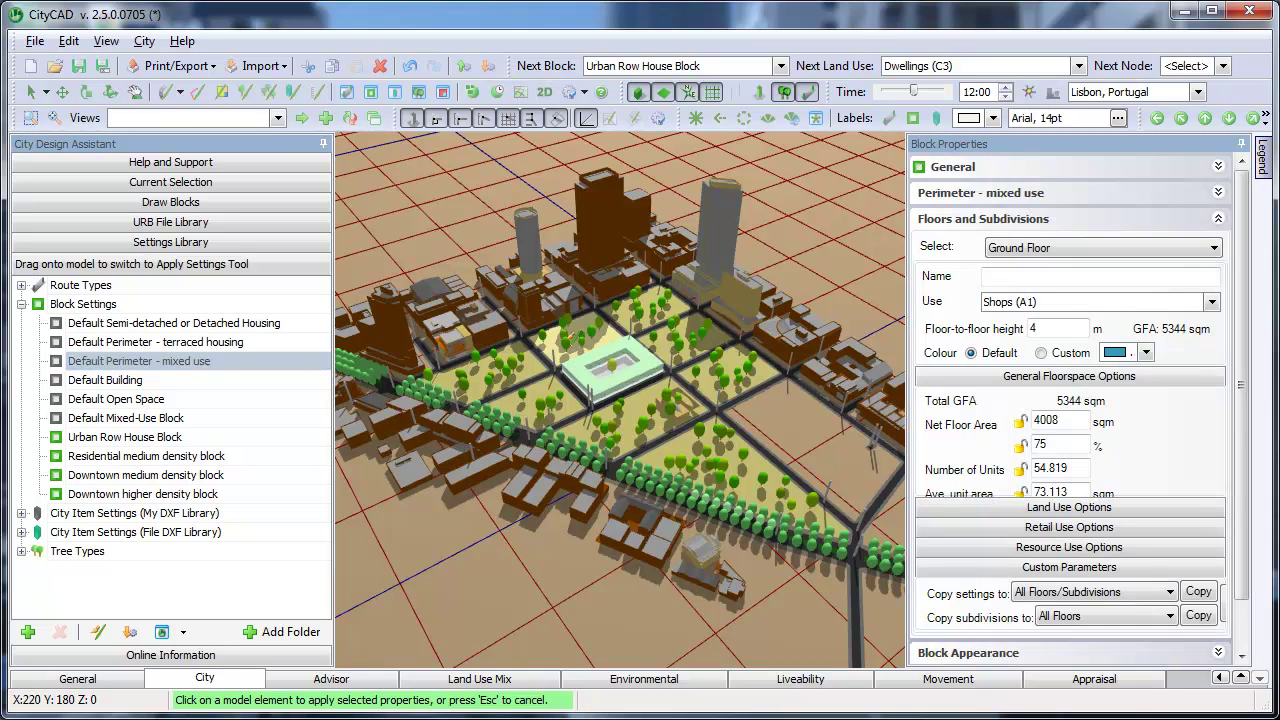
pyautogui.click(585, 332)
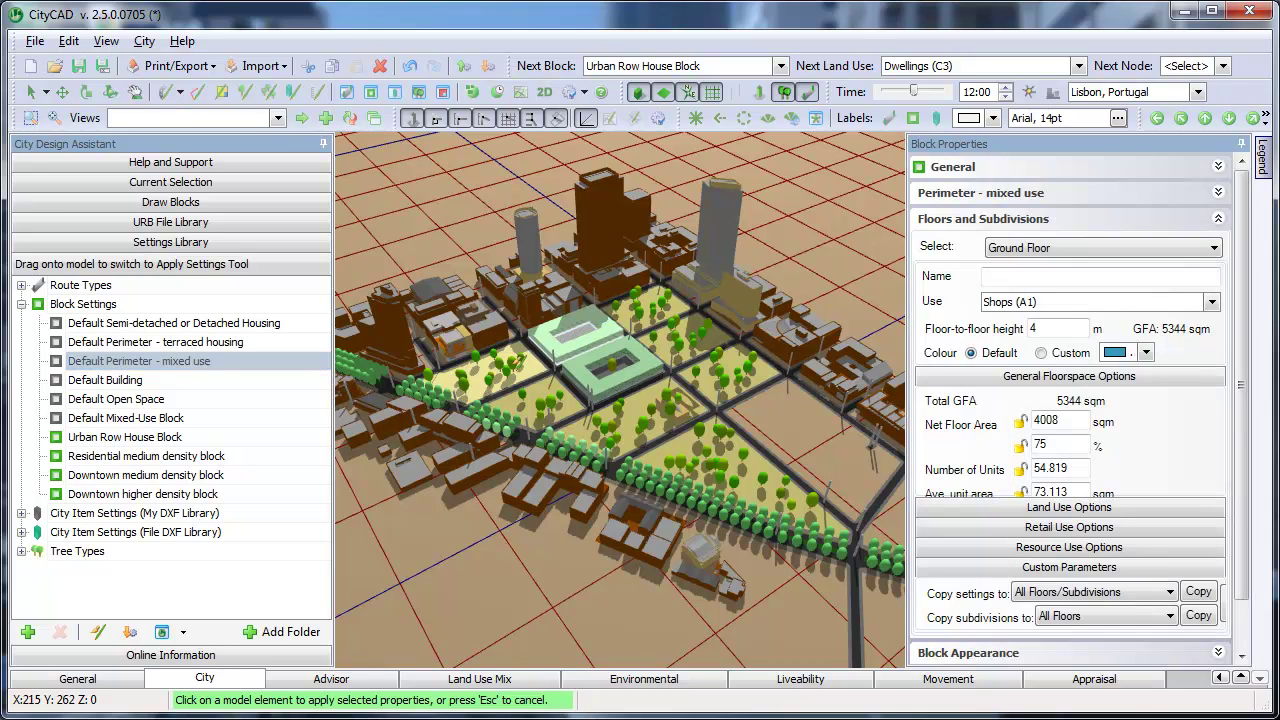
pyautogui.click(470, 372)
pyautogui.click(638, 298)
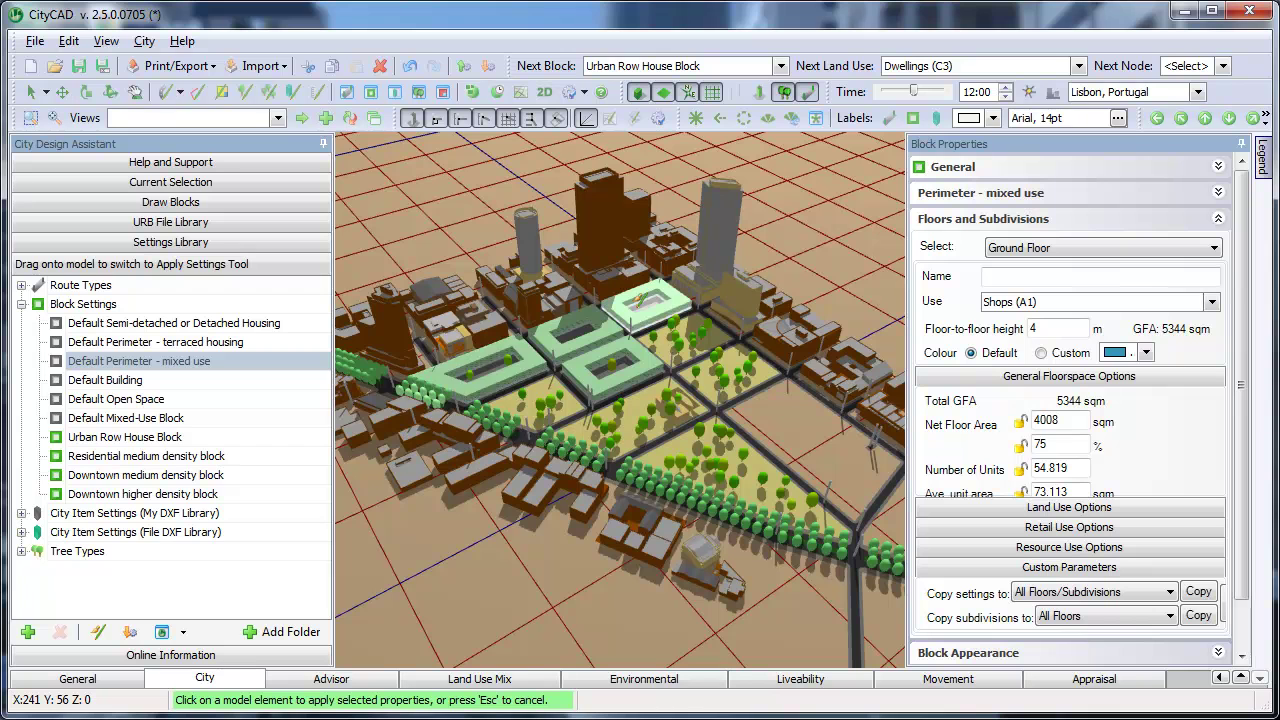
pyautogui.click(56, 476)
pyautogui.click(530, 482)
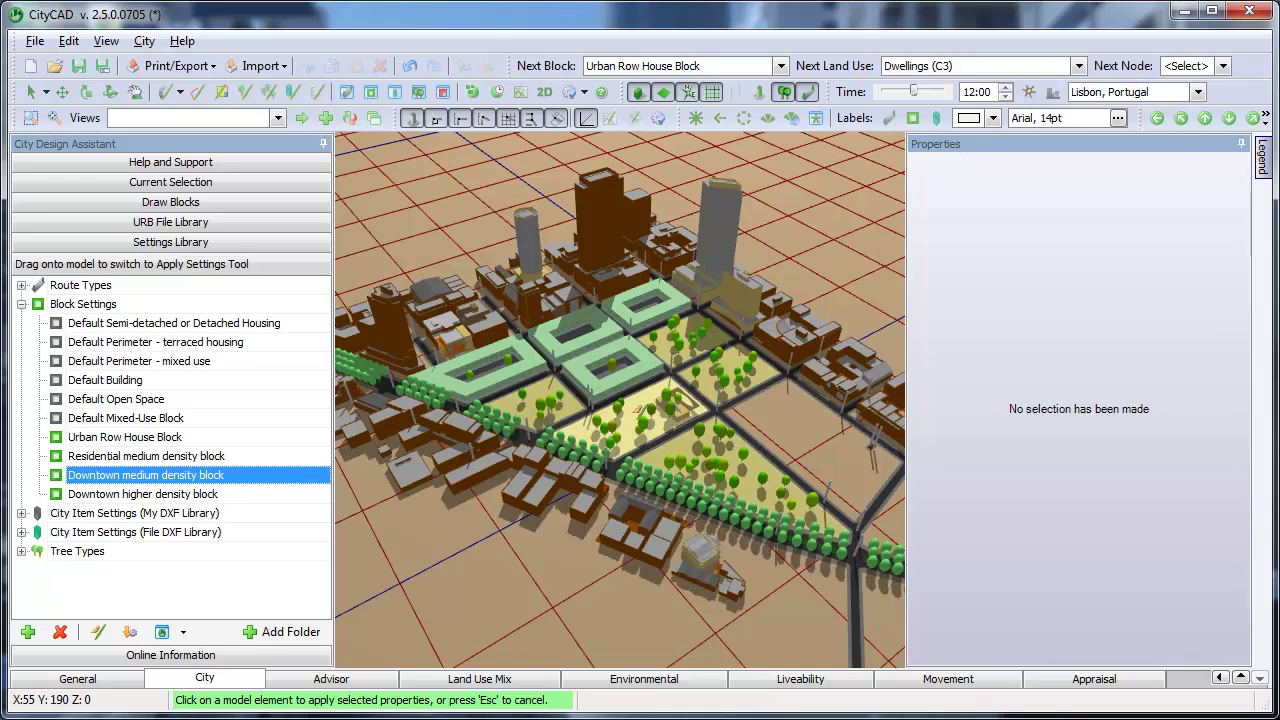
# Step: Apply Downtown medium density to the central-right block and another central block, then orbit to view them
pyautogui.click(716, 368)
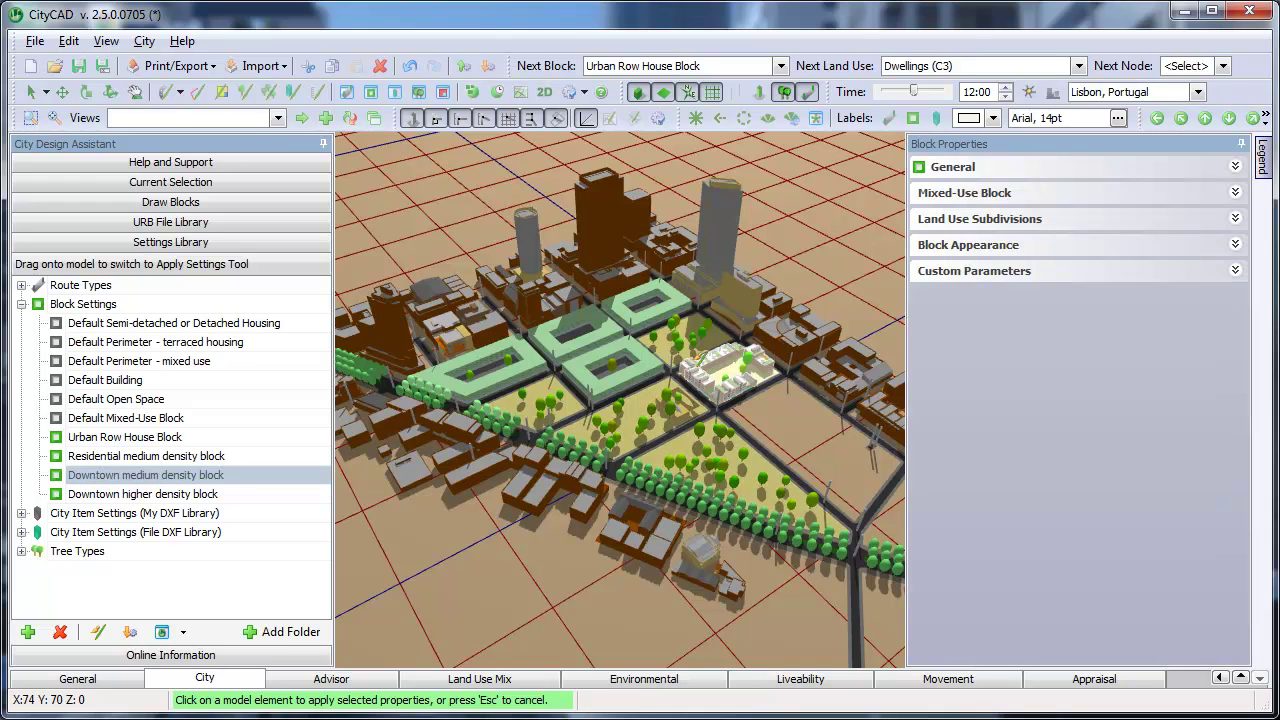
pyautogui.click(612, 367)
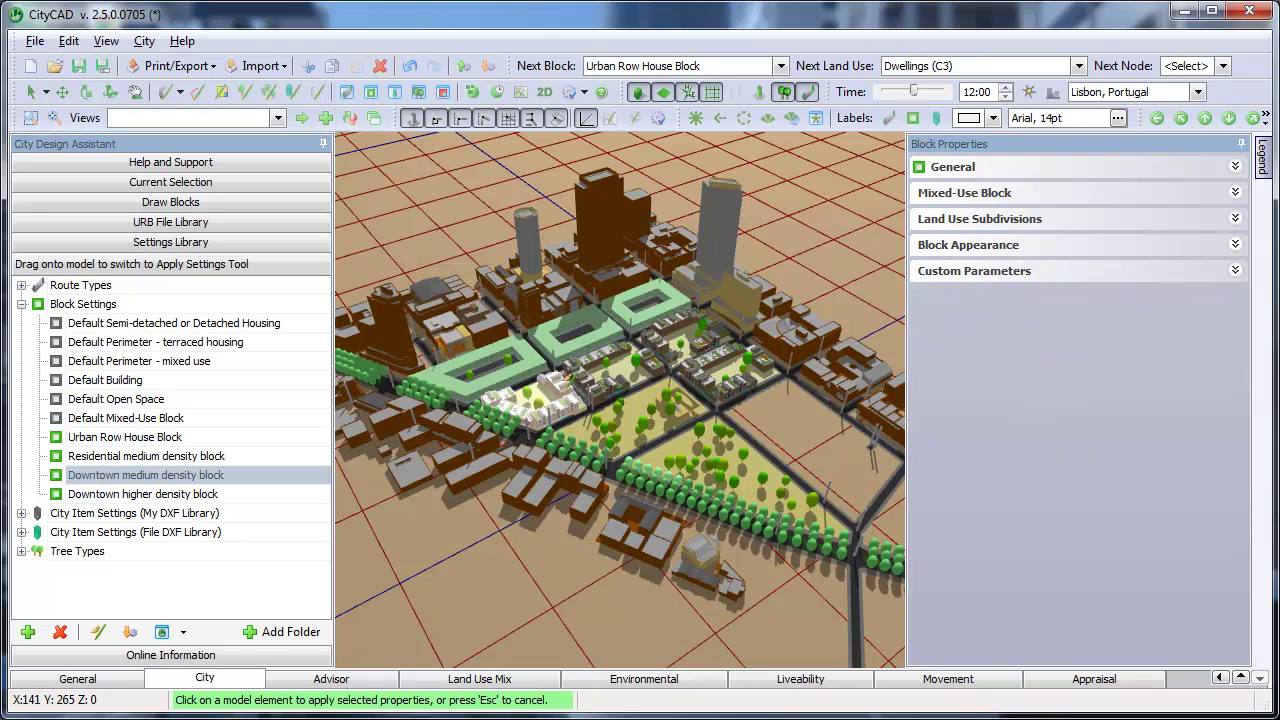
pyautogui.scroll(5, 620, 400)
pyautogui.scroll(3, 620, 400)
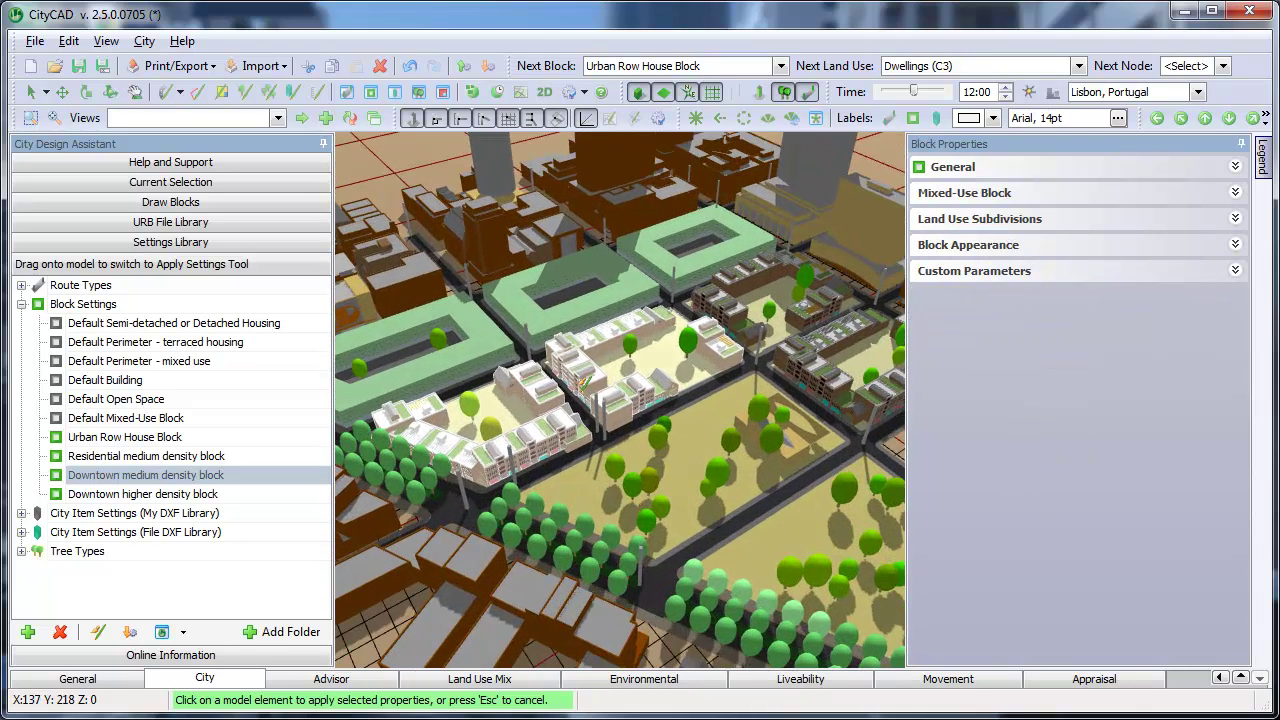
pyautogui.click(30, 92)
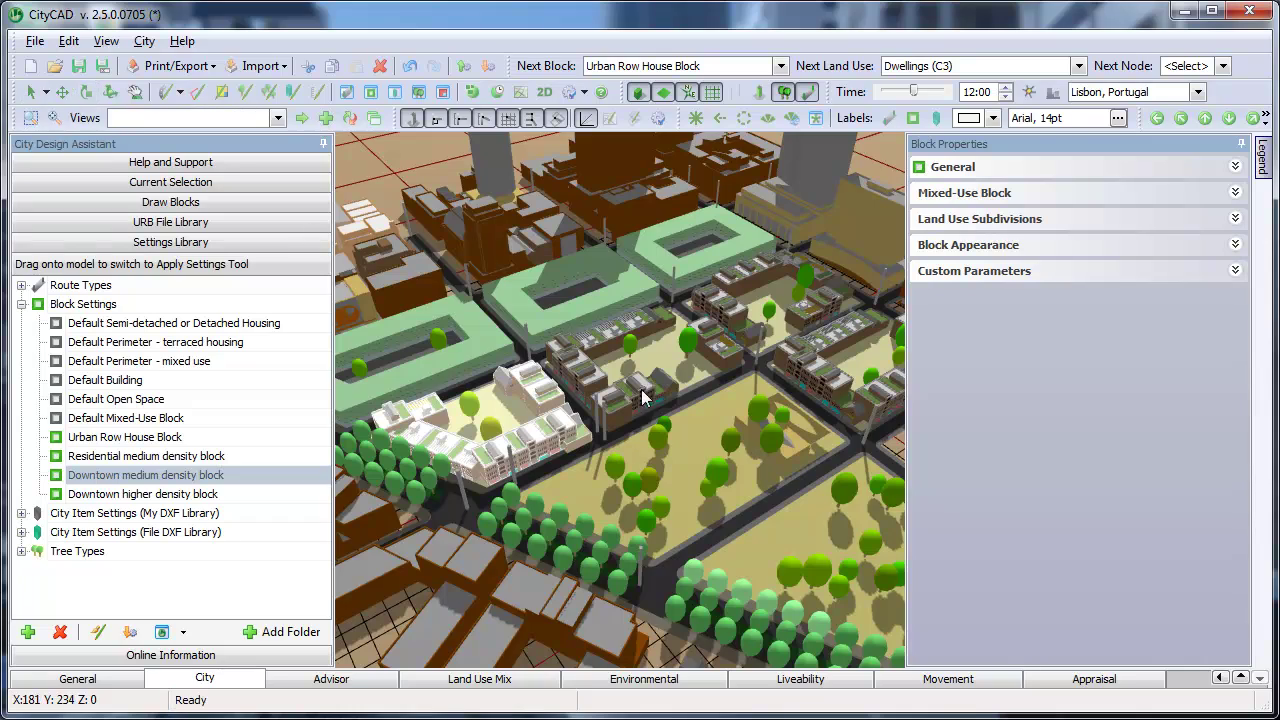
pyautogui.moveTo(700, 422); pyautogui.dragTo(552, 414, button='right')
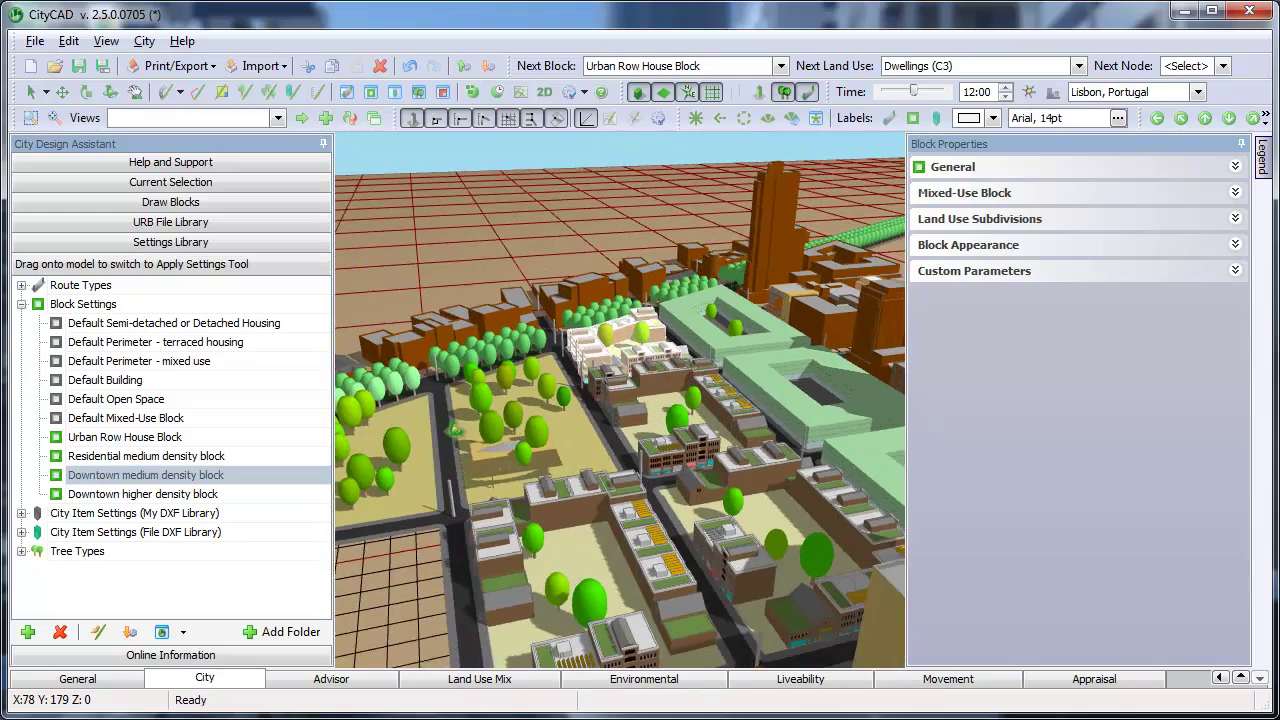